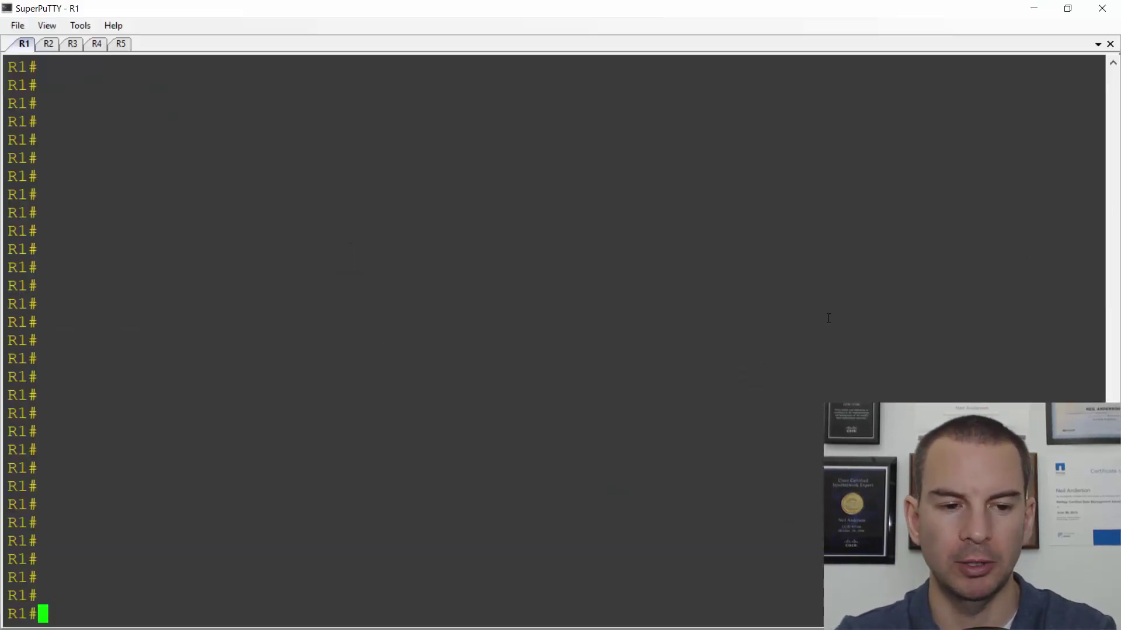
Run 'show ip protocols' on R1 and highlight RIP as the routing protocol
text(sh ip po)
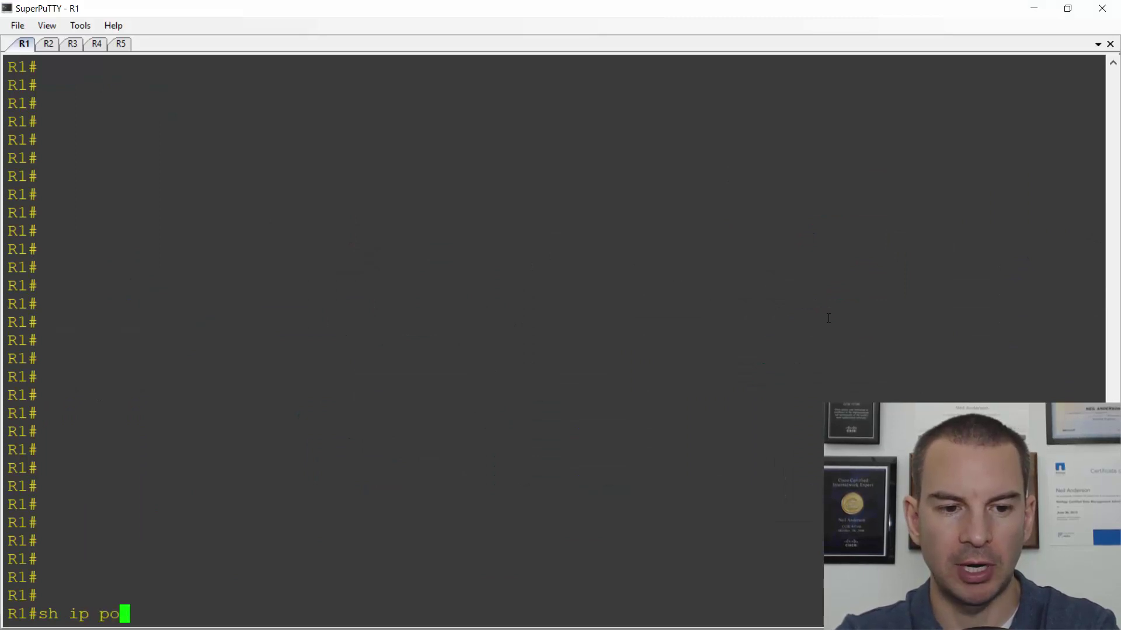
key(BackSpace)
text(rotocols)
key(Return)
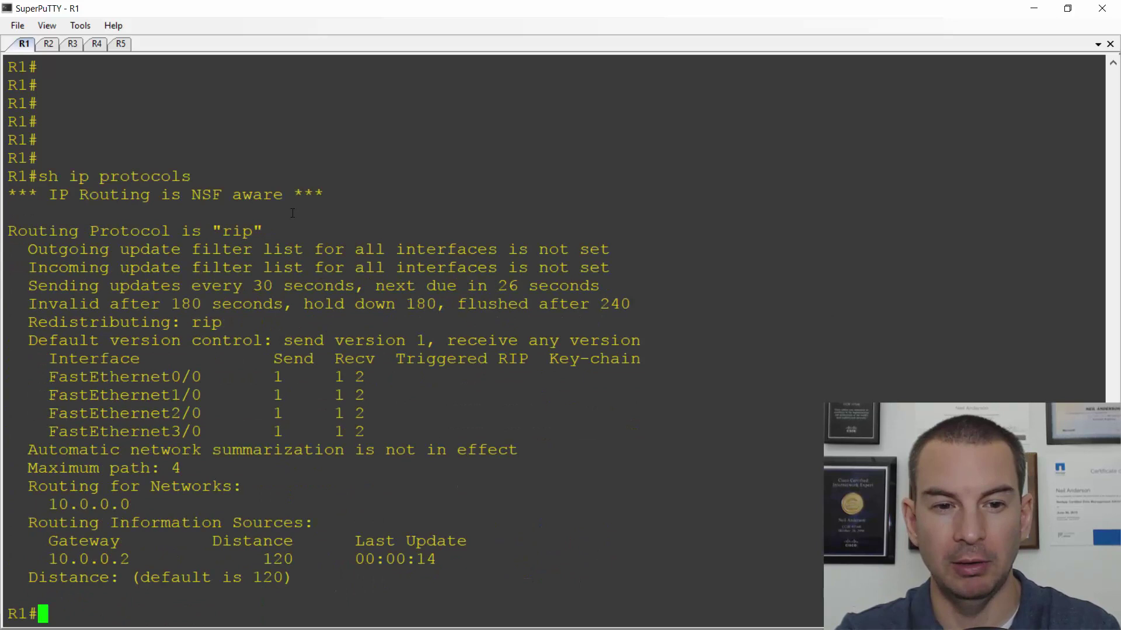
drag(269, 232, 218, 232)
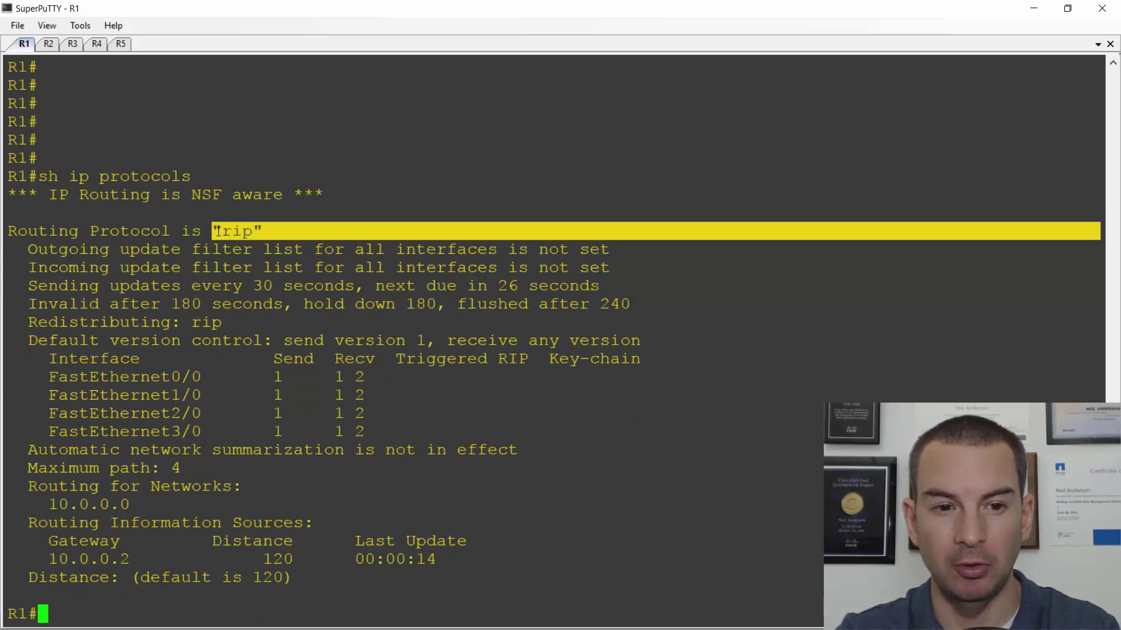
click(204, 378)
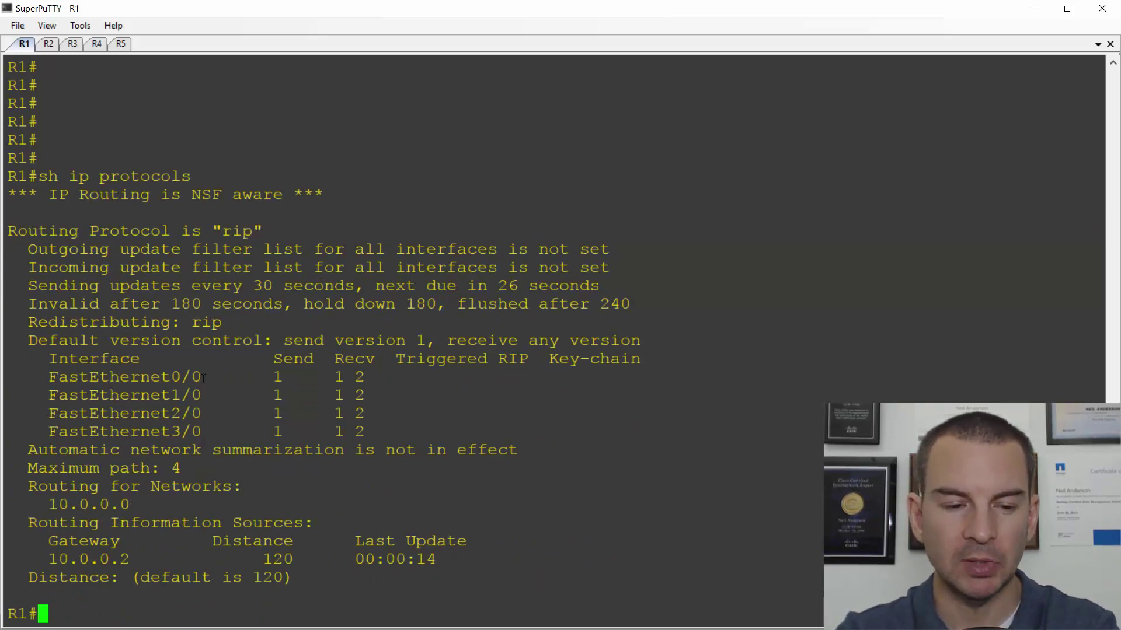
Display R1's full routing table and highlight the 120 distance on a RIP route
text(sh ip route)
key(Return)
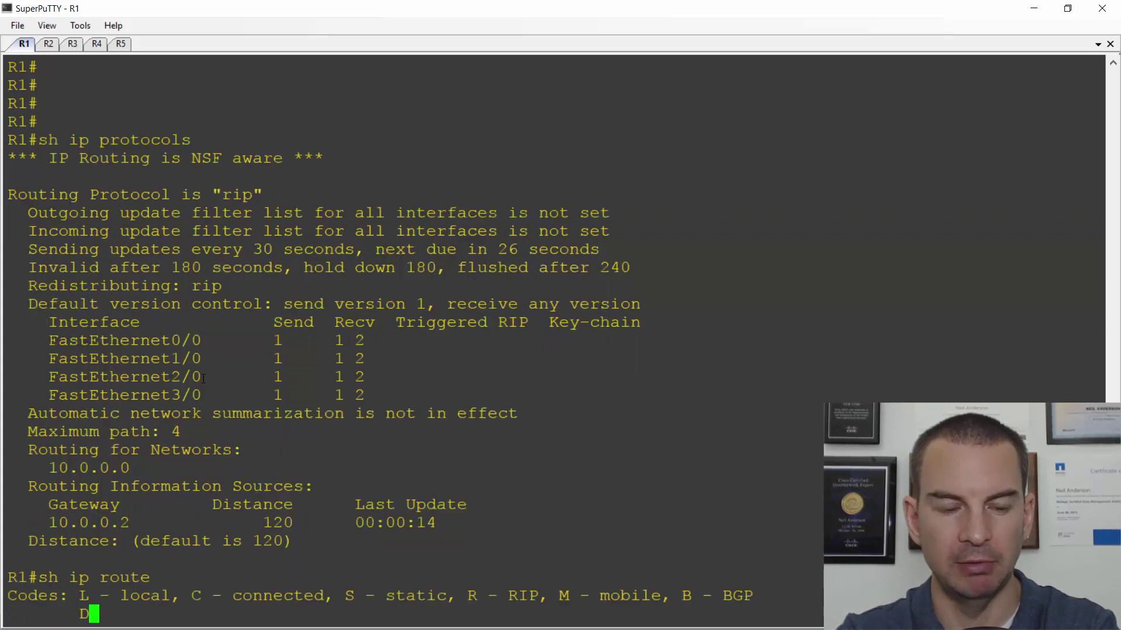
key(space)
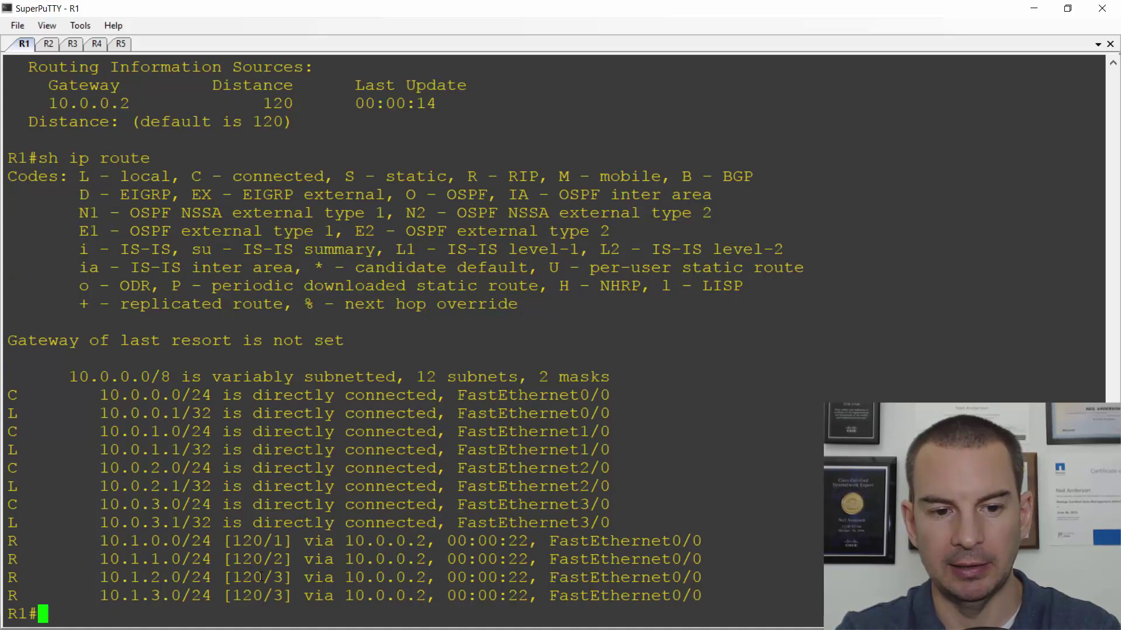
drag(263, 578, 238, 577)
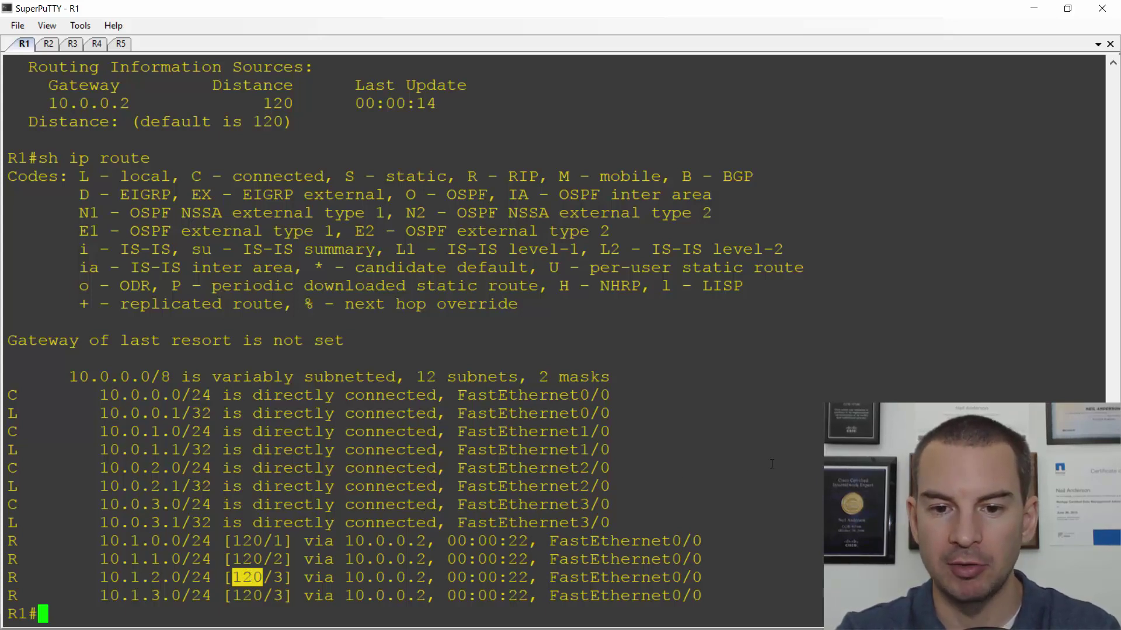
click(618, 371)
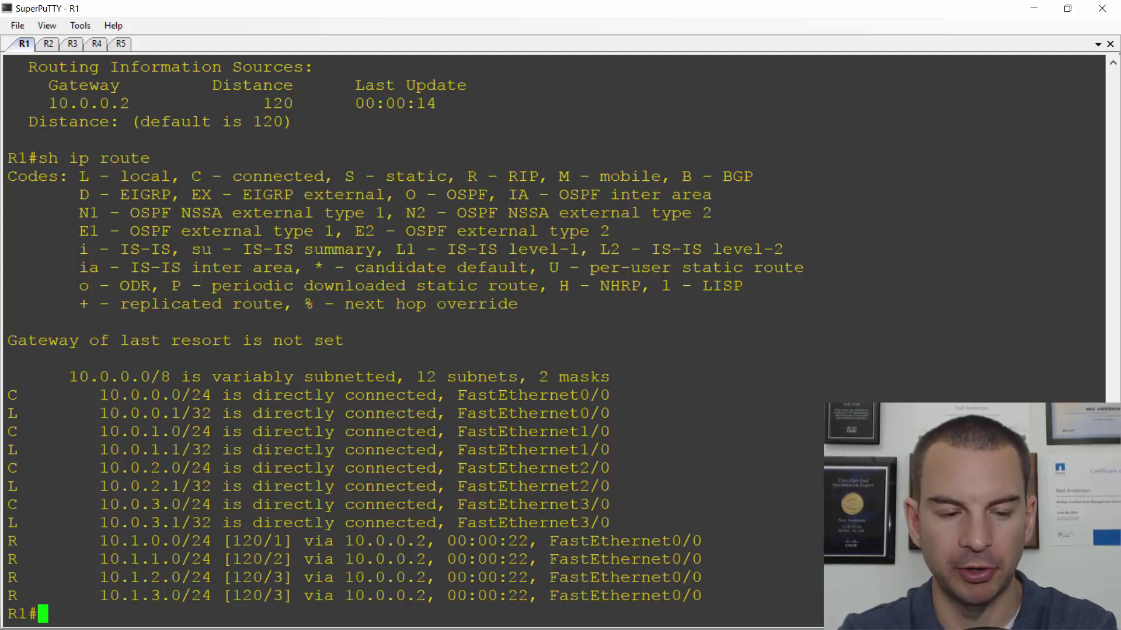
Select the IS-IS configuration block in WordPad's IGP Configs.txt
key(alt+Tab)
key(alt+Tab)
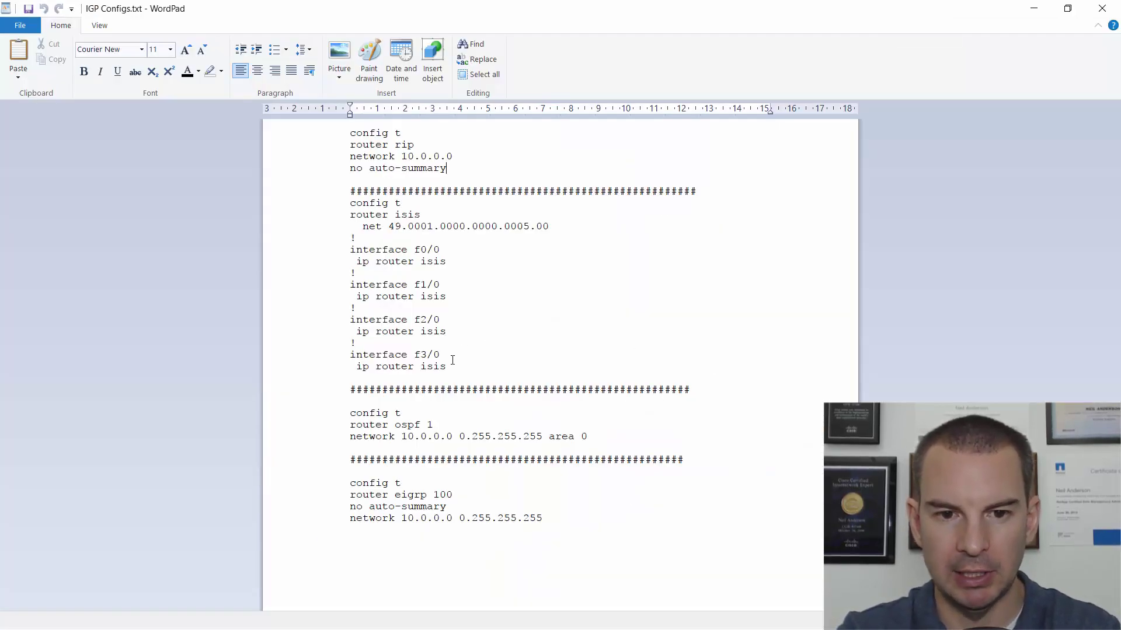
drag(453, 367, 340, 205)
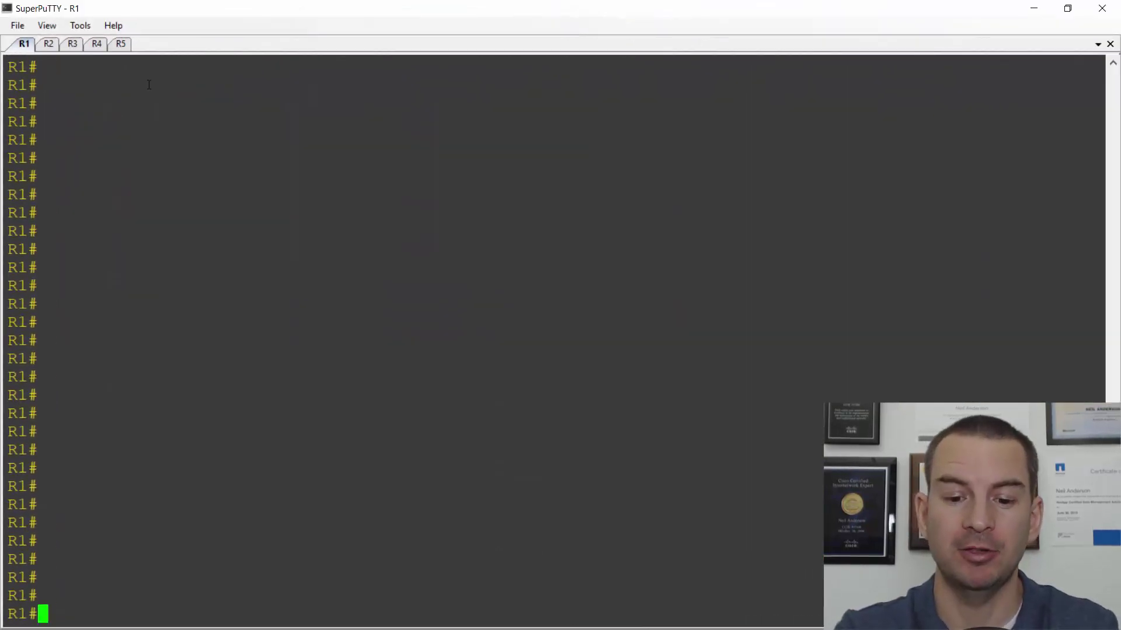
Run 'show ip protocols' on R1 and highlight isis as the routing protocol
text(sh ip r)
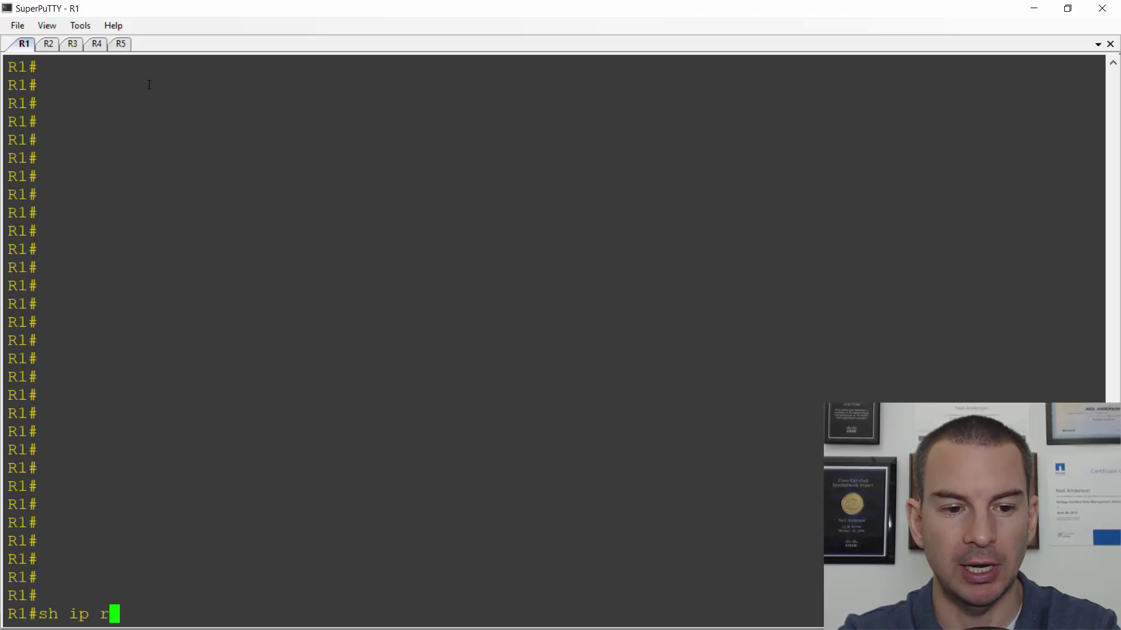
key(BackSpace)
text(prot)
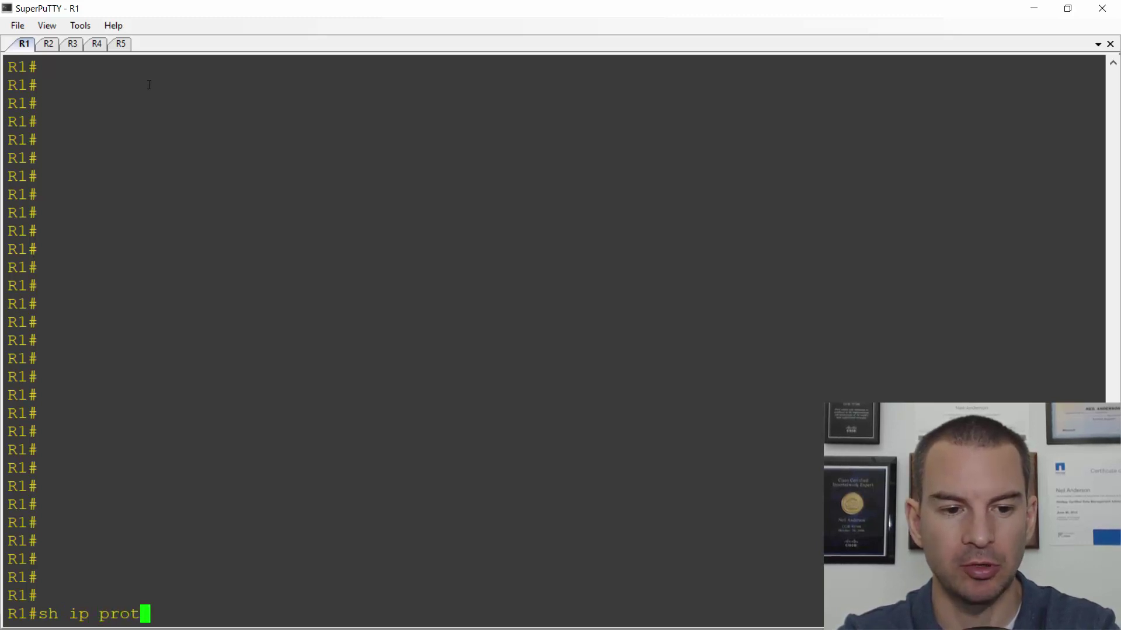
key(BackSpace)
text(tocols)
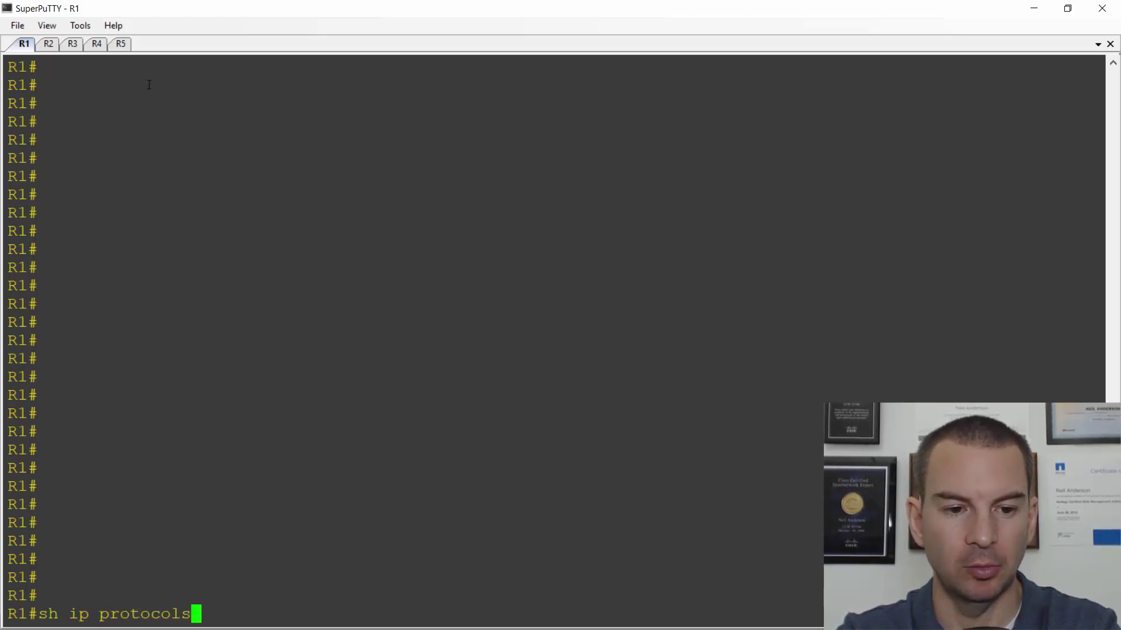
key(Return)
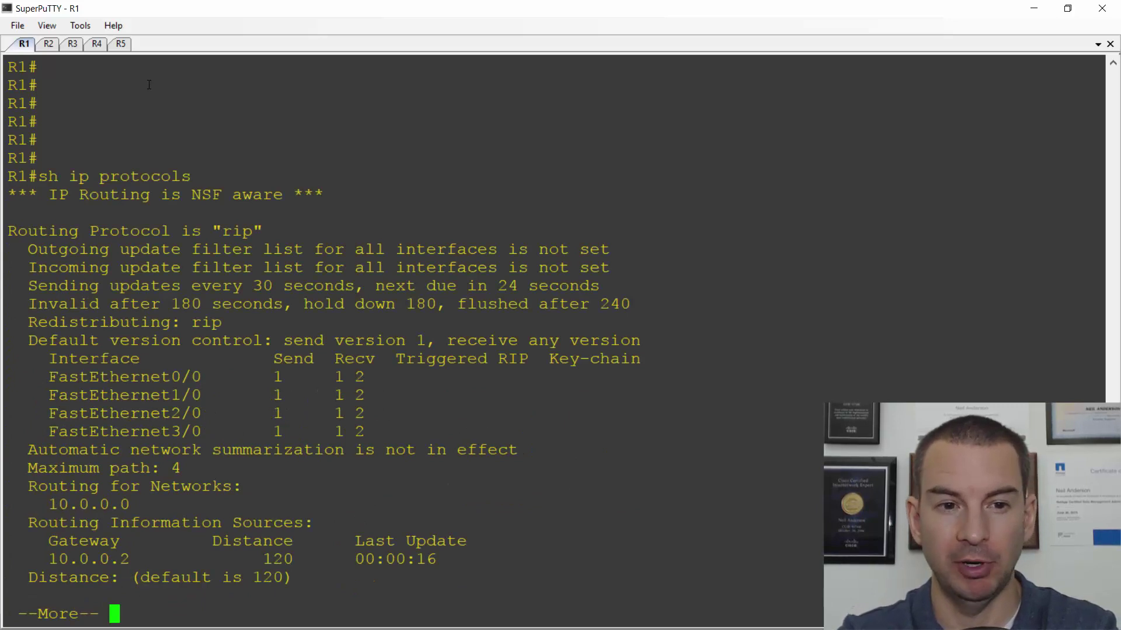
key(space)
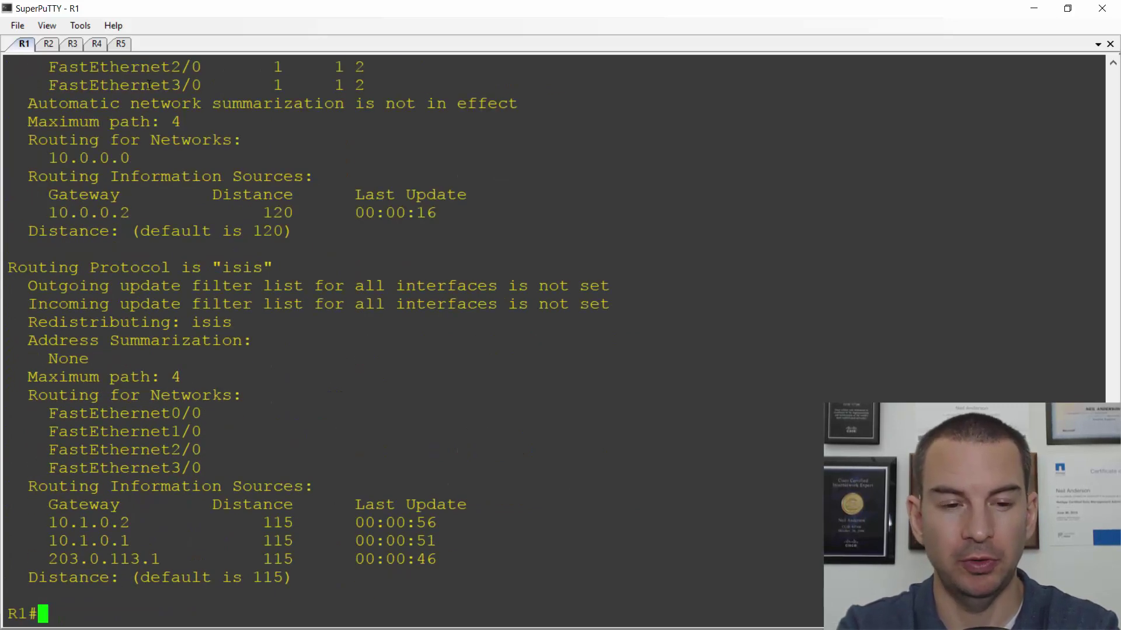
drag(280, 266, 223, 268)
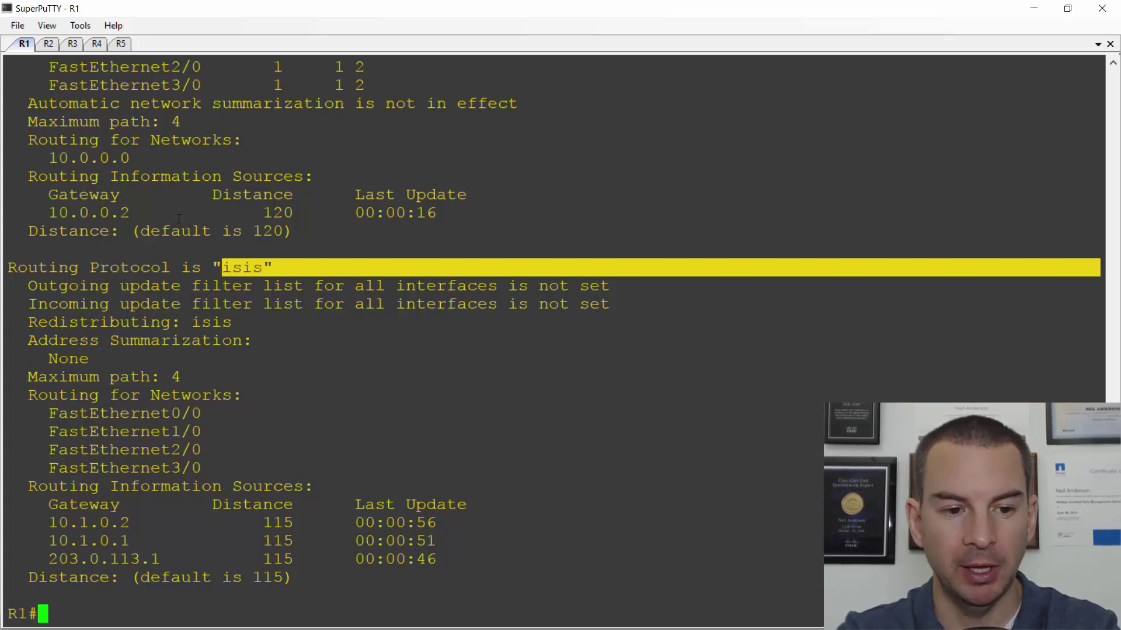
Show R1's routing table and RIP database, highlighting the IS-IS distance 115
text(sh ip route)
key(Return)
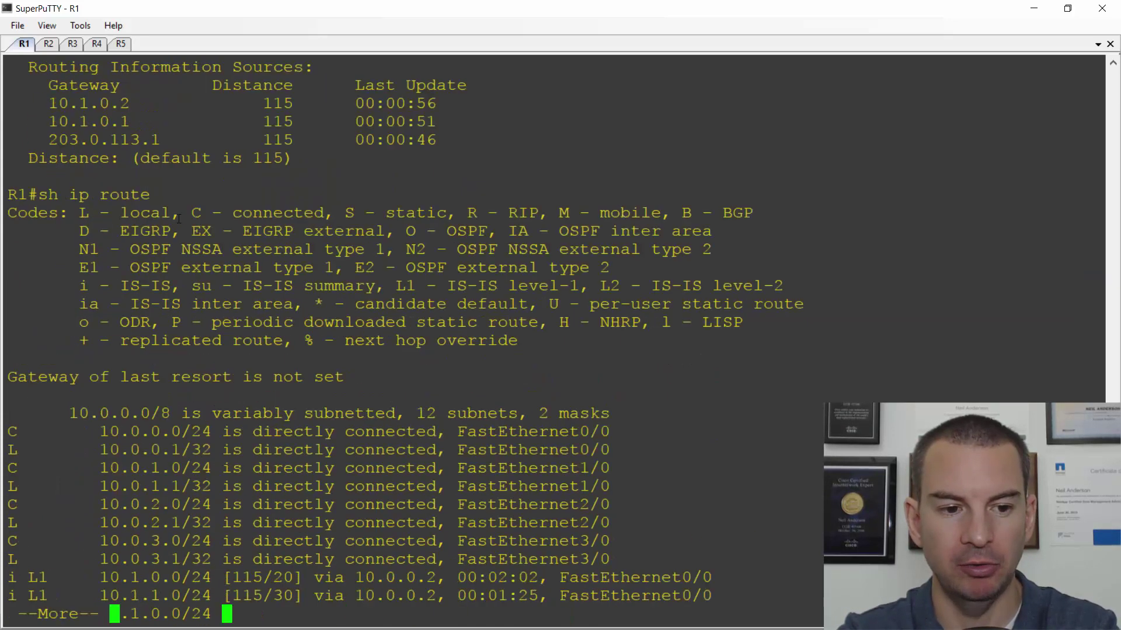
key(space)
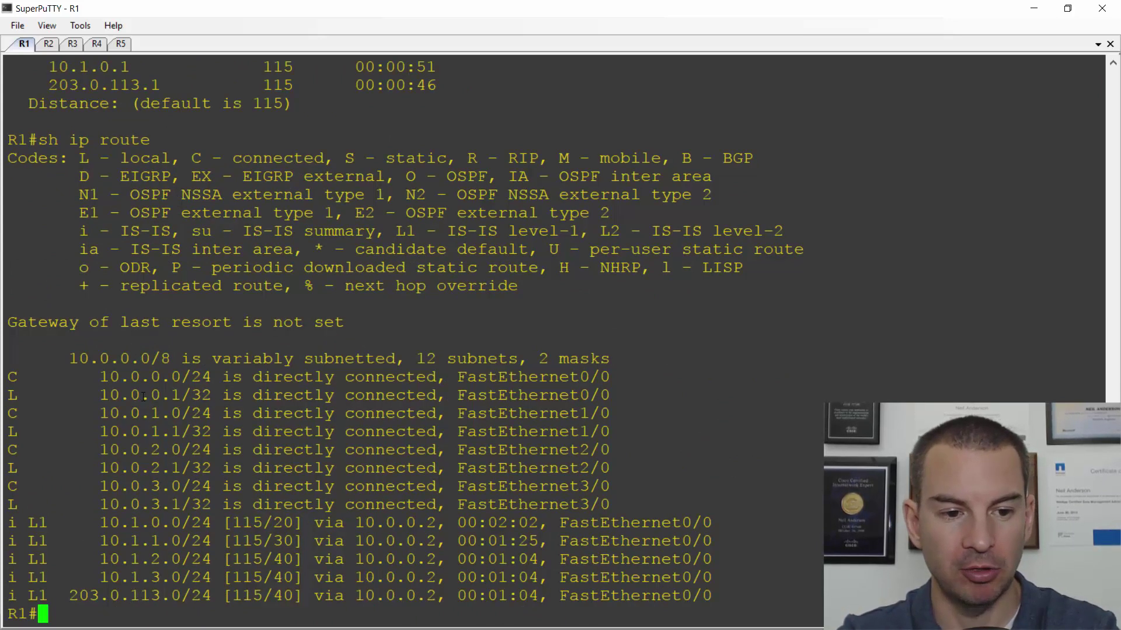
text(sh ip rip )
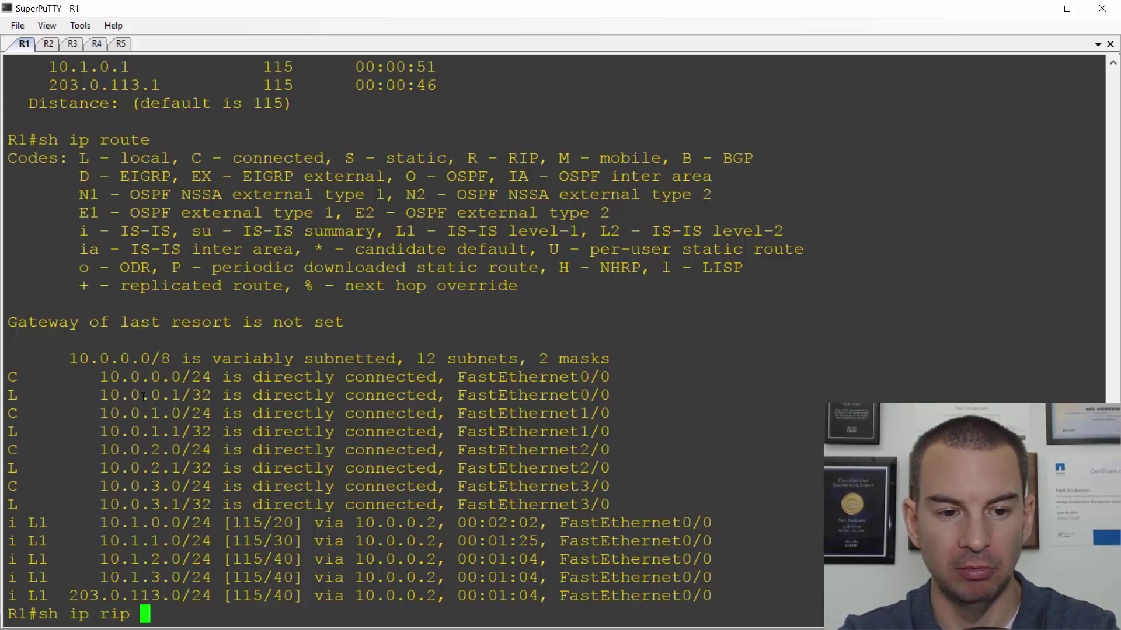
text(database)
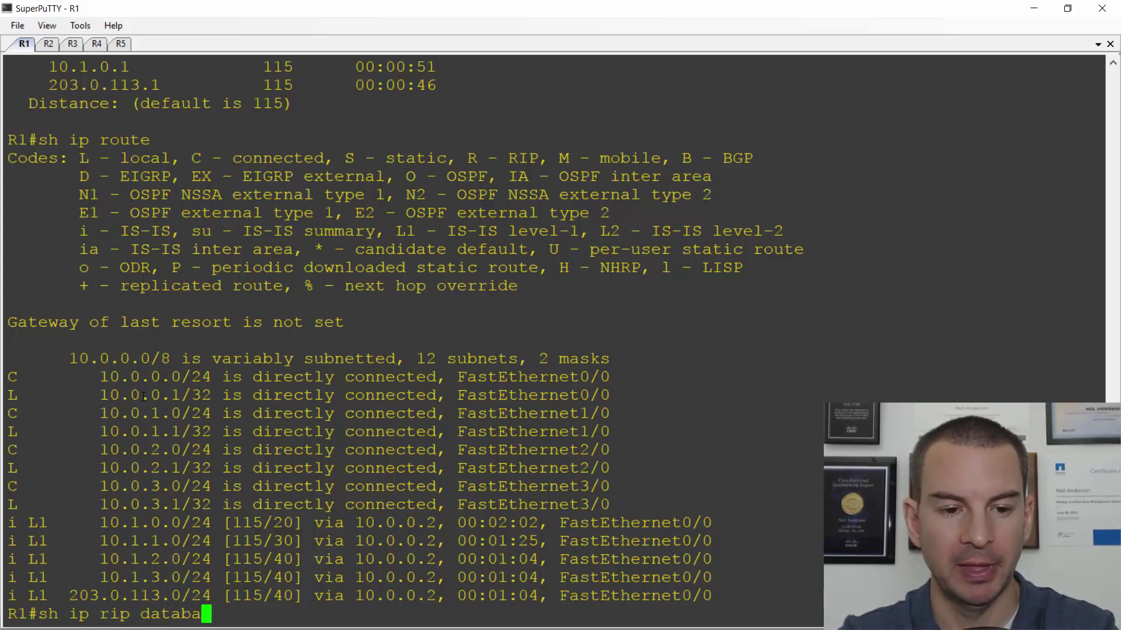
key(Return)
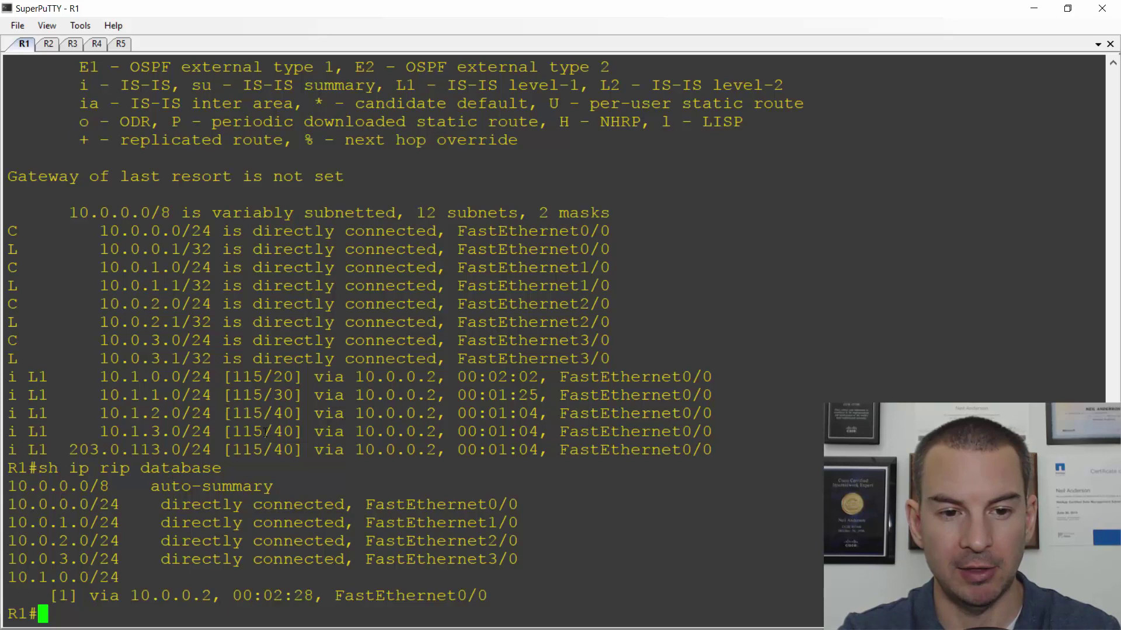
drag(272, 432, 239, 432)
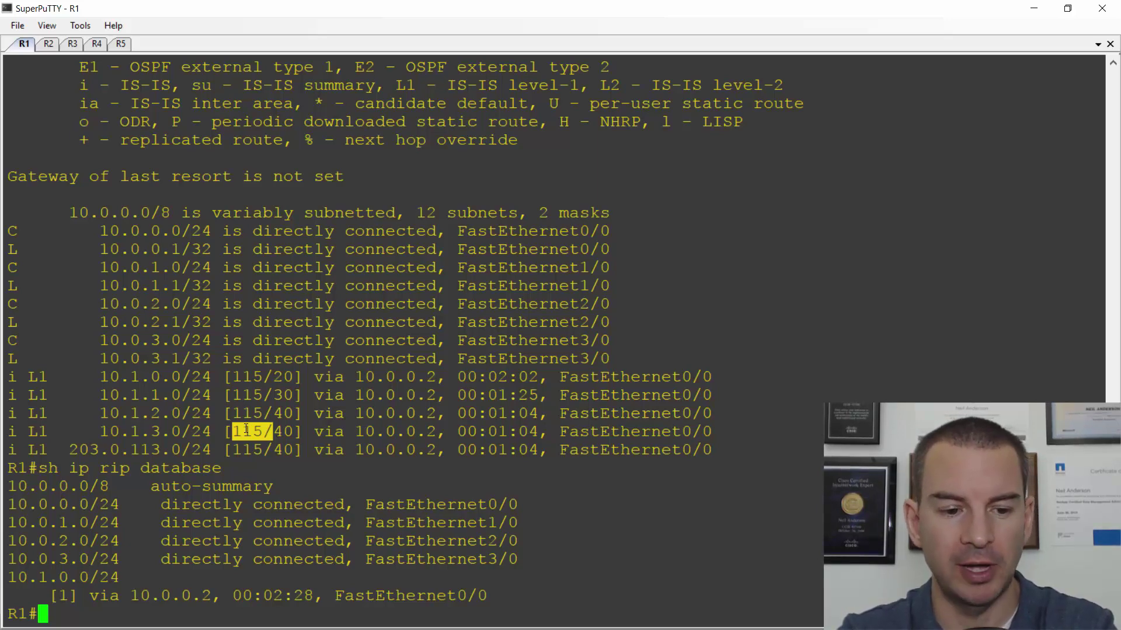
Select the three-line OSPF block in IGP Configs.txt and return to R1
key(alt+Tab)
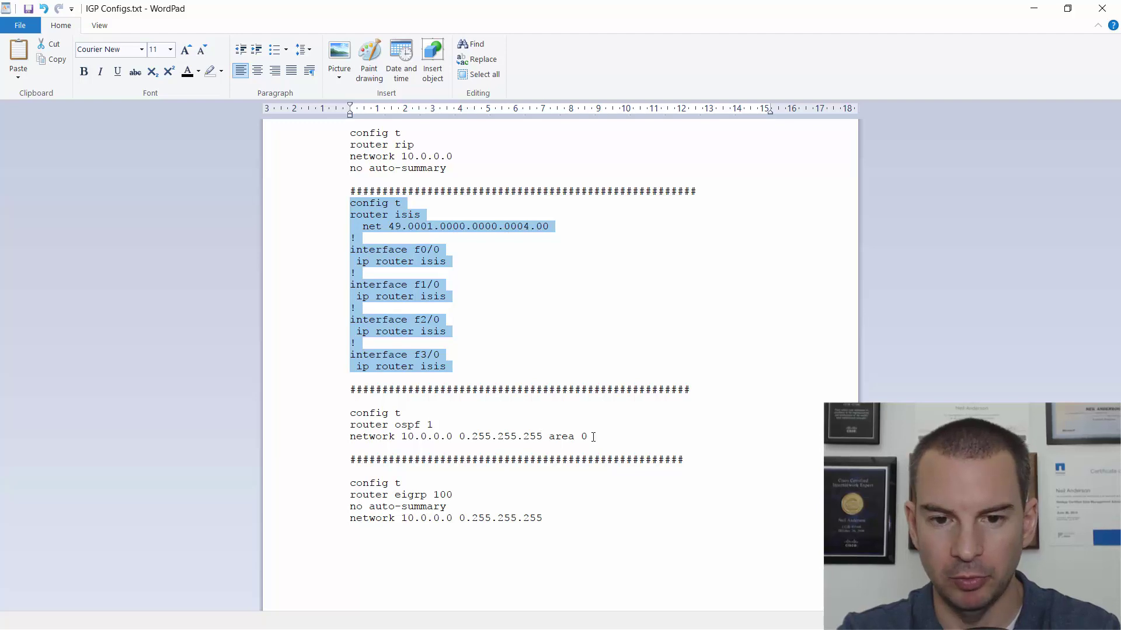
drag(593, 437, 358, 414)
key(ctrl+c)
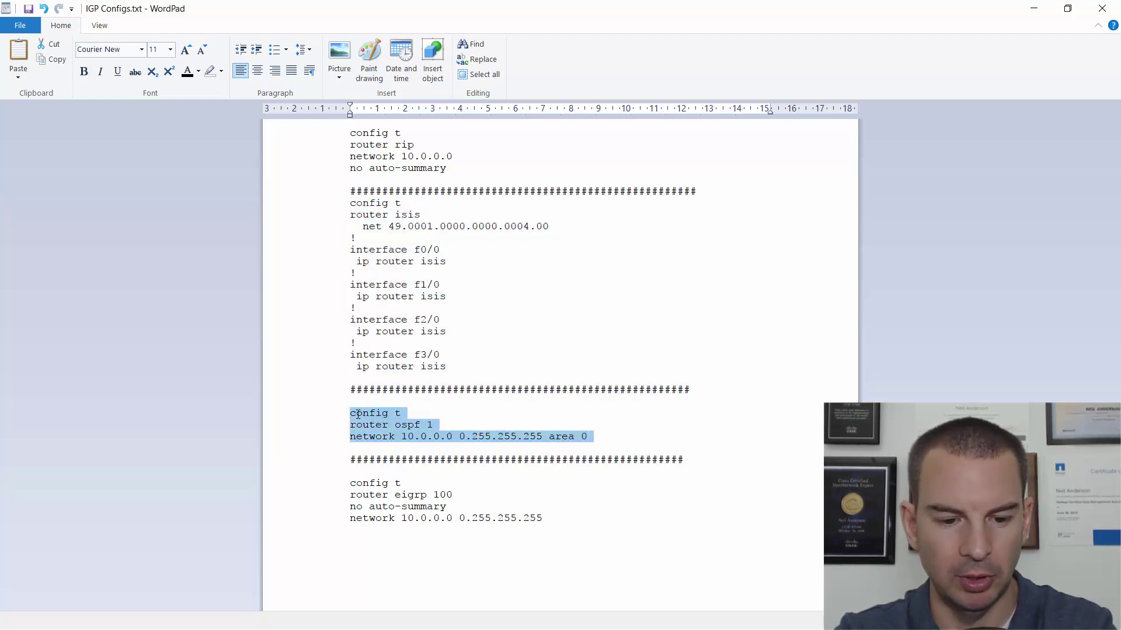
key(alt+Tab)
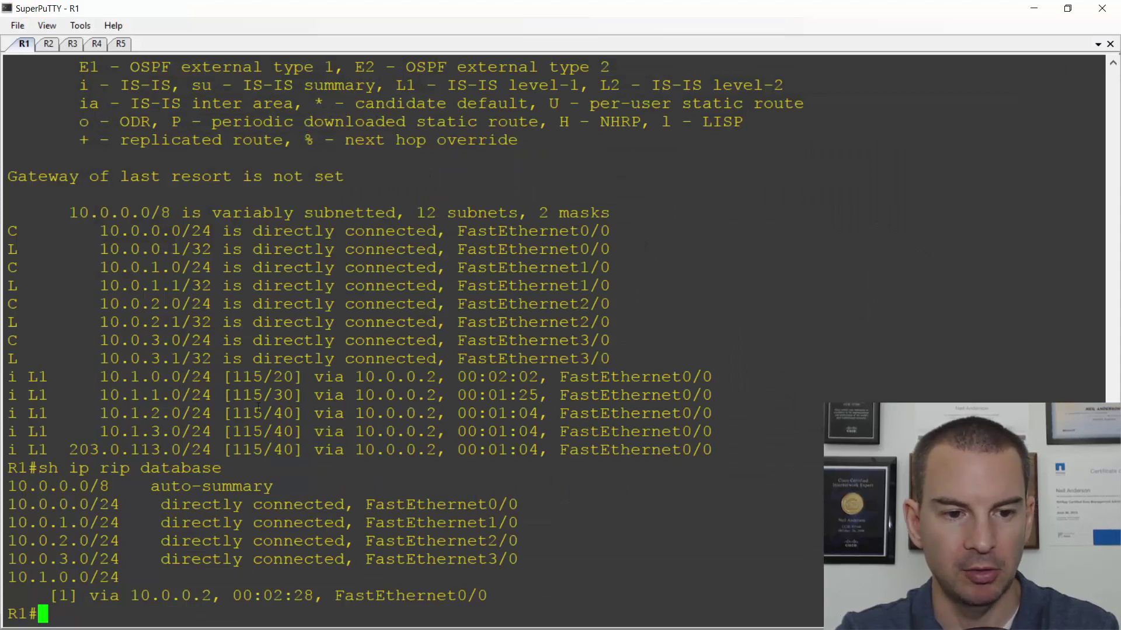
Paste the OSPF process 1 configuration into the R1, R2, R3 and R4 sessions
right_click(258, 407)
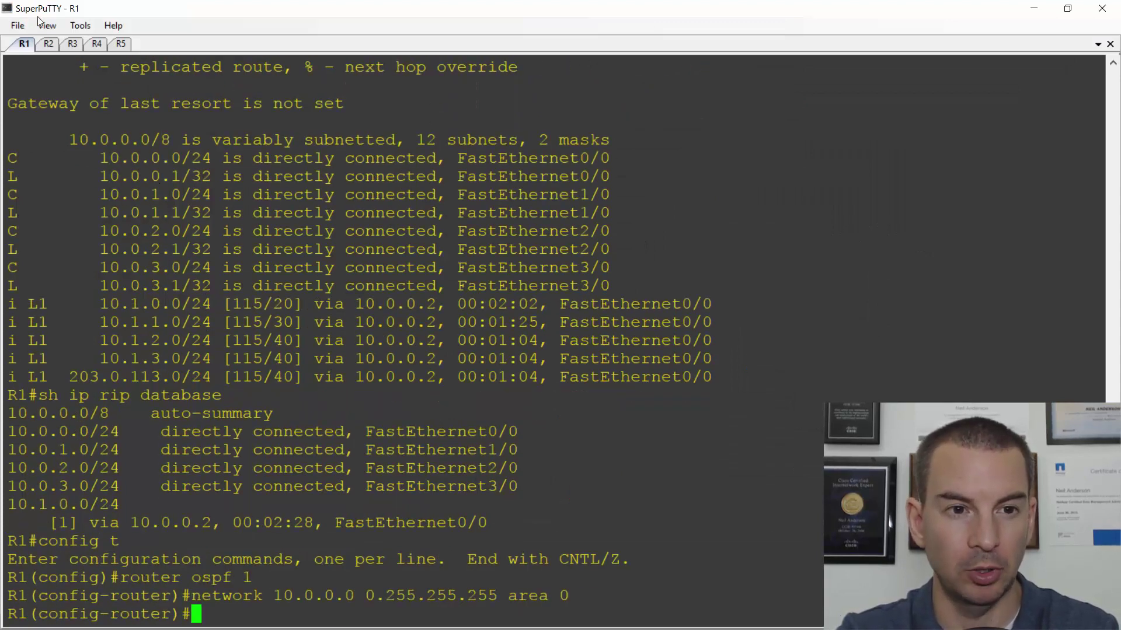
click(49, 43)
right_click(119, 285)
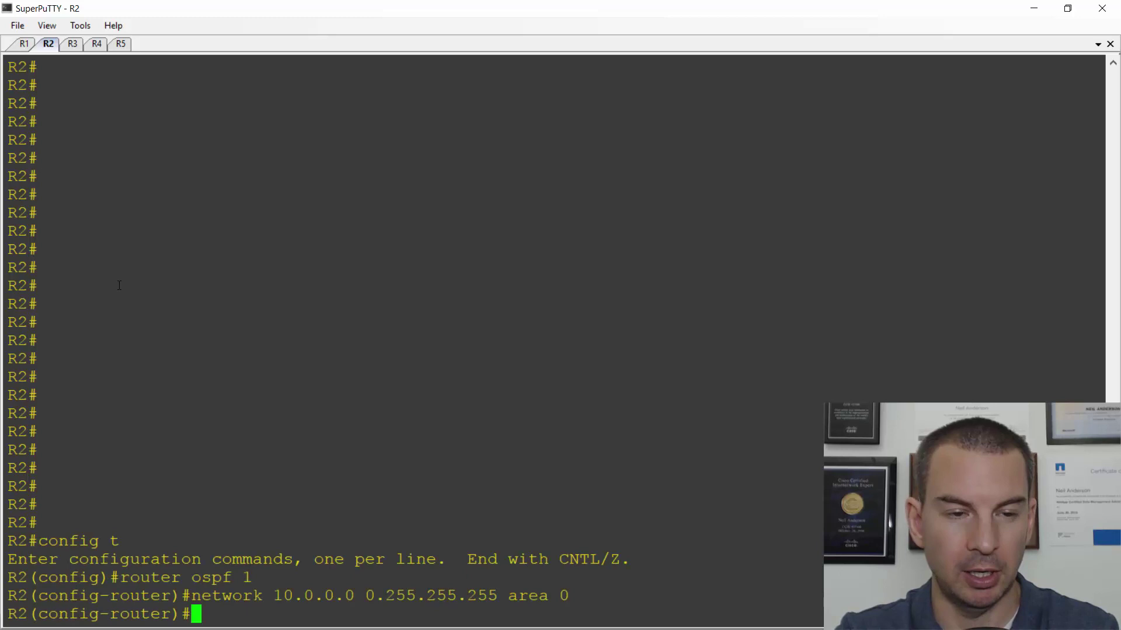
click(72, 44)
right_click(82, 208)
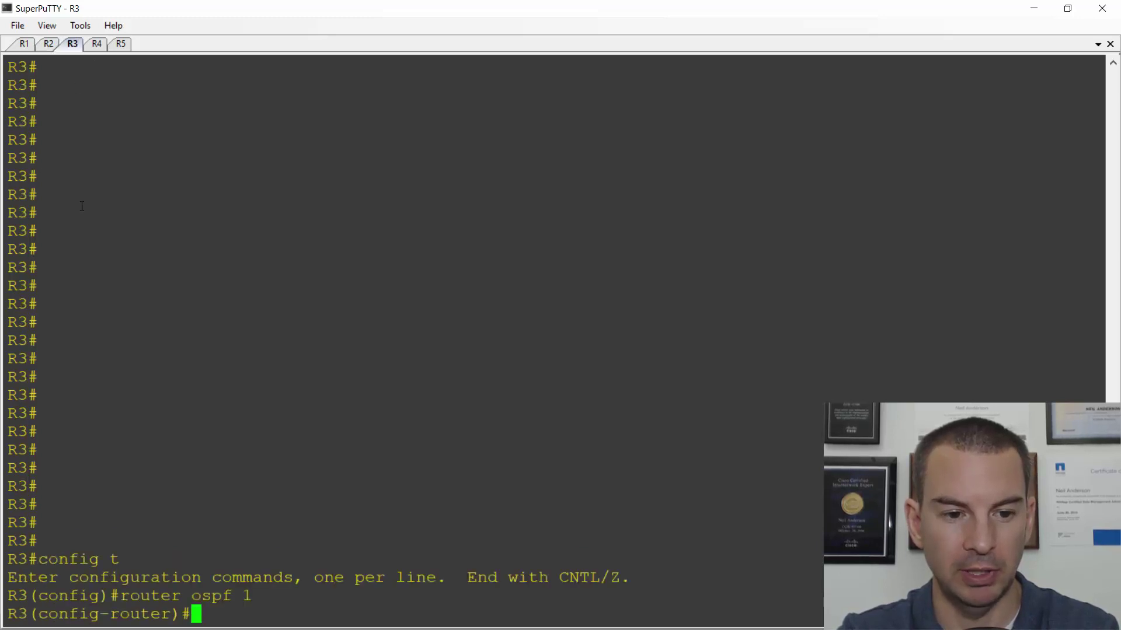
click(96, 44)
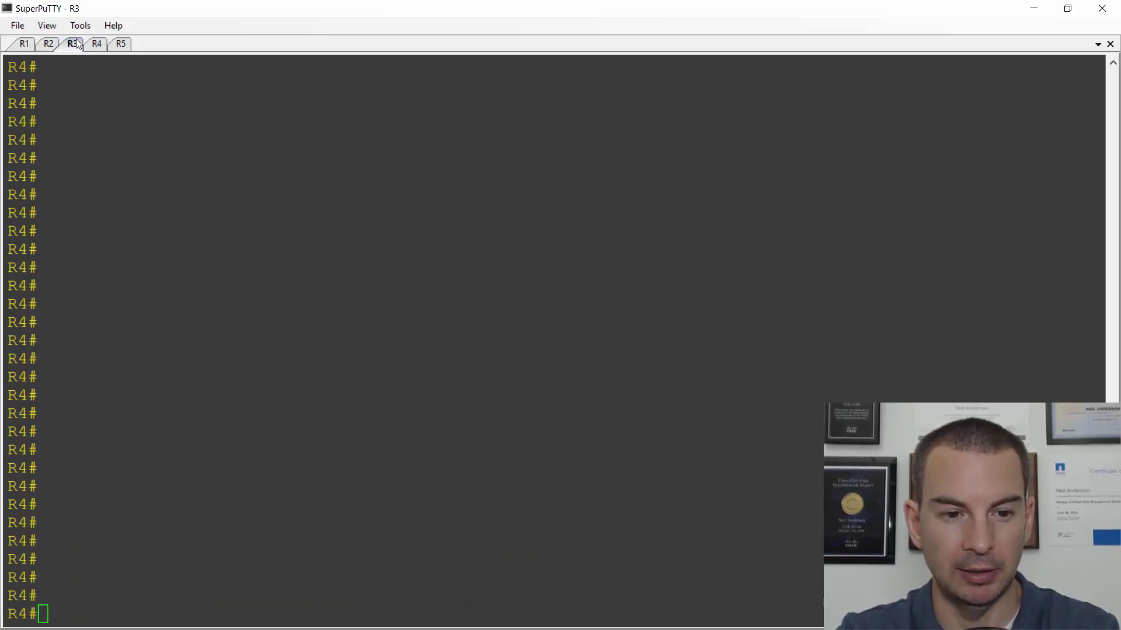
right_click(81, 159)
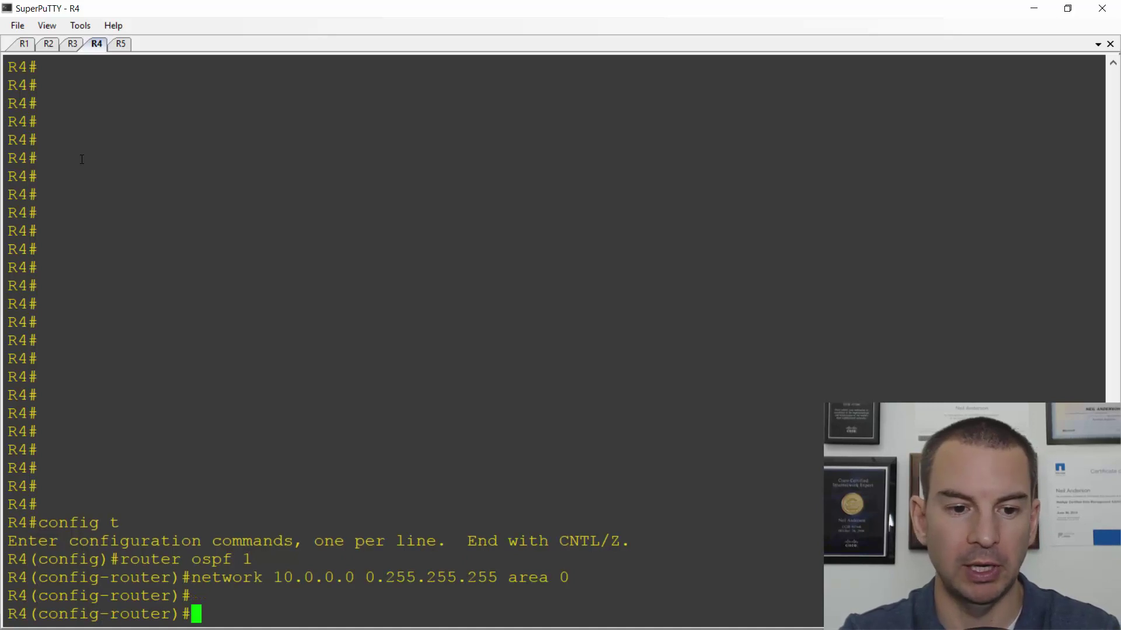
click(71, 46)
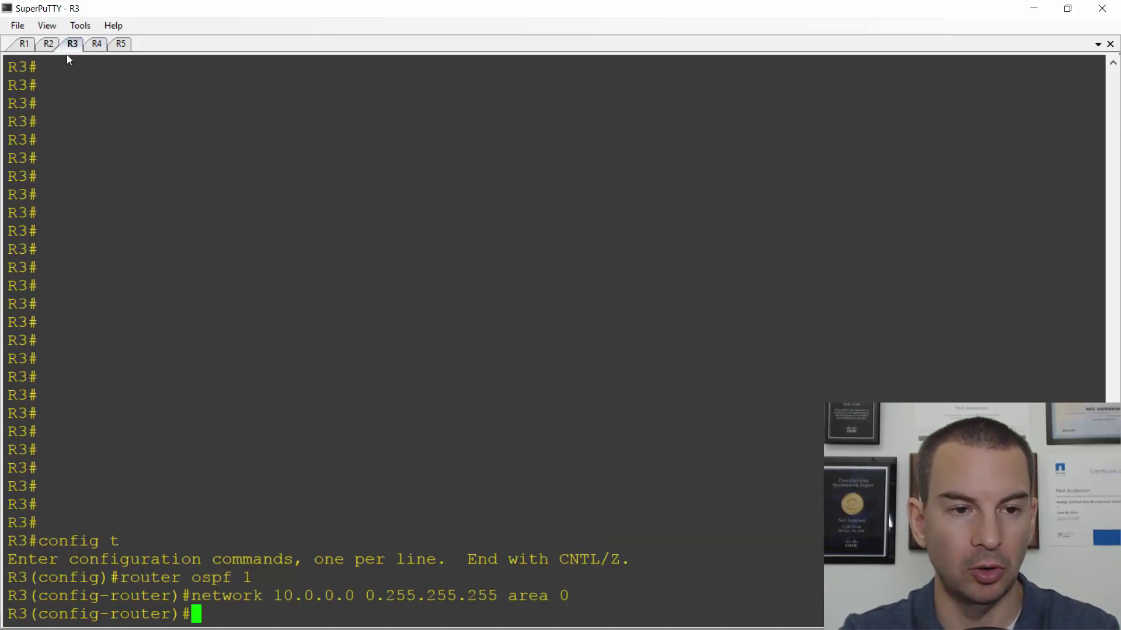
click(24, 46)
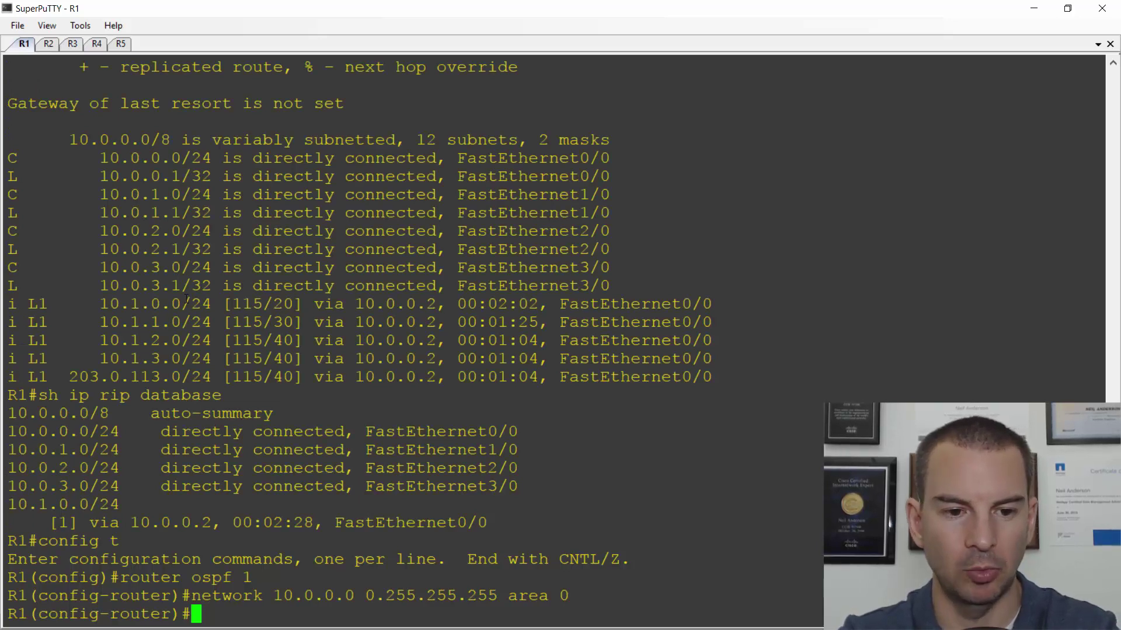
Exit configuration mode on R1 and confirm 'ospf 1' in the protocols output
text(end)
key(Return)
key(Return)
key(Return)
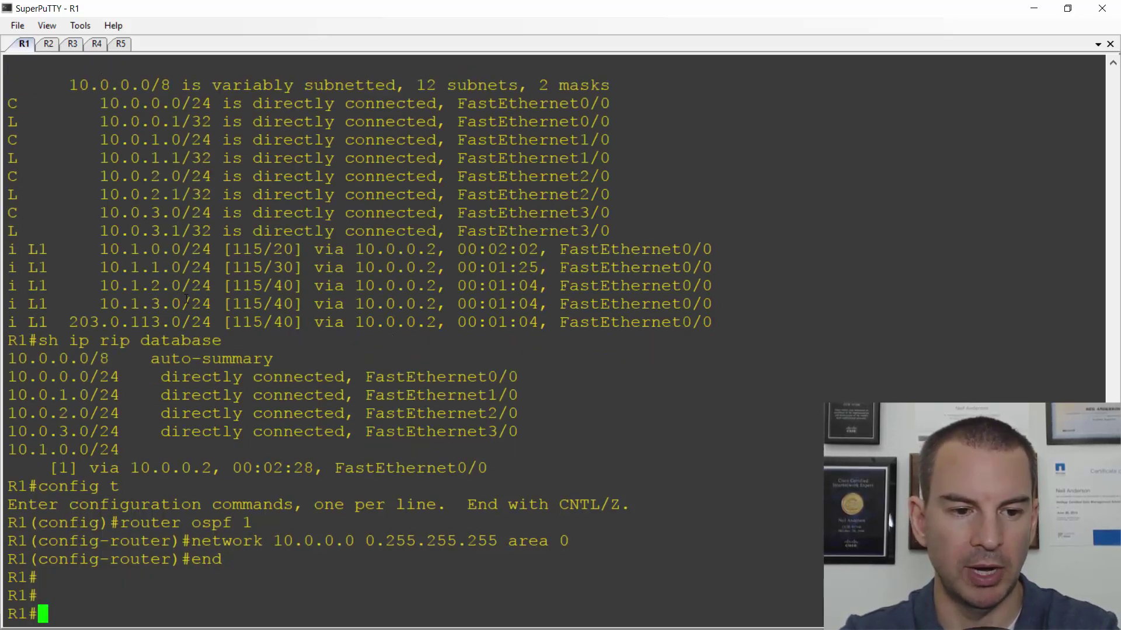
key(Return)
text(sh ip)
text( pro)
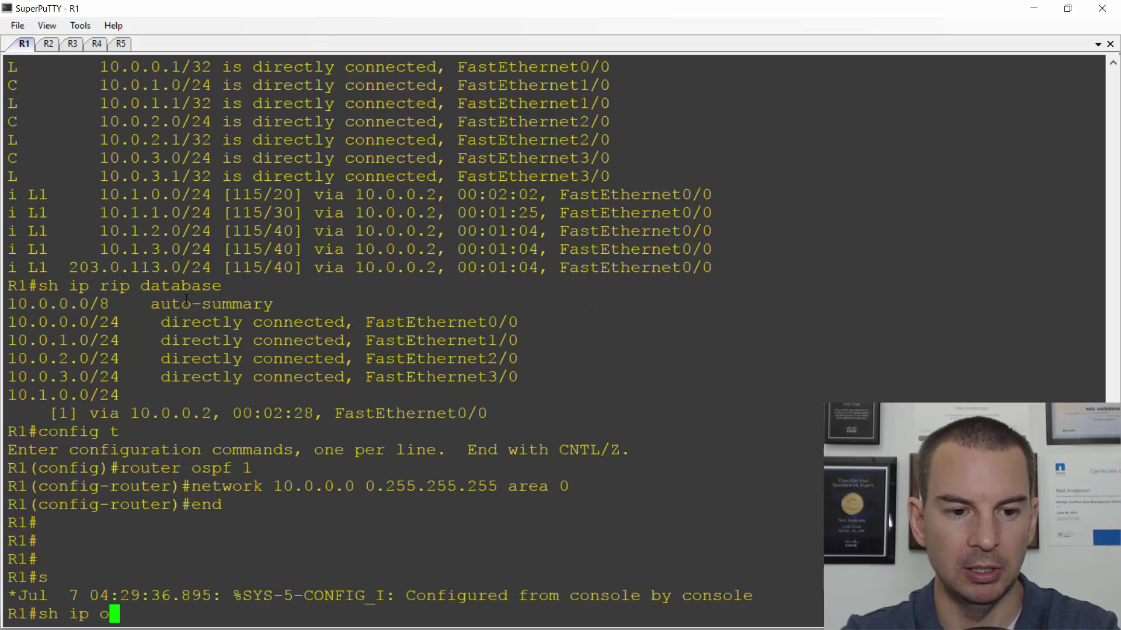
key(Tab)
key(Return)
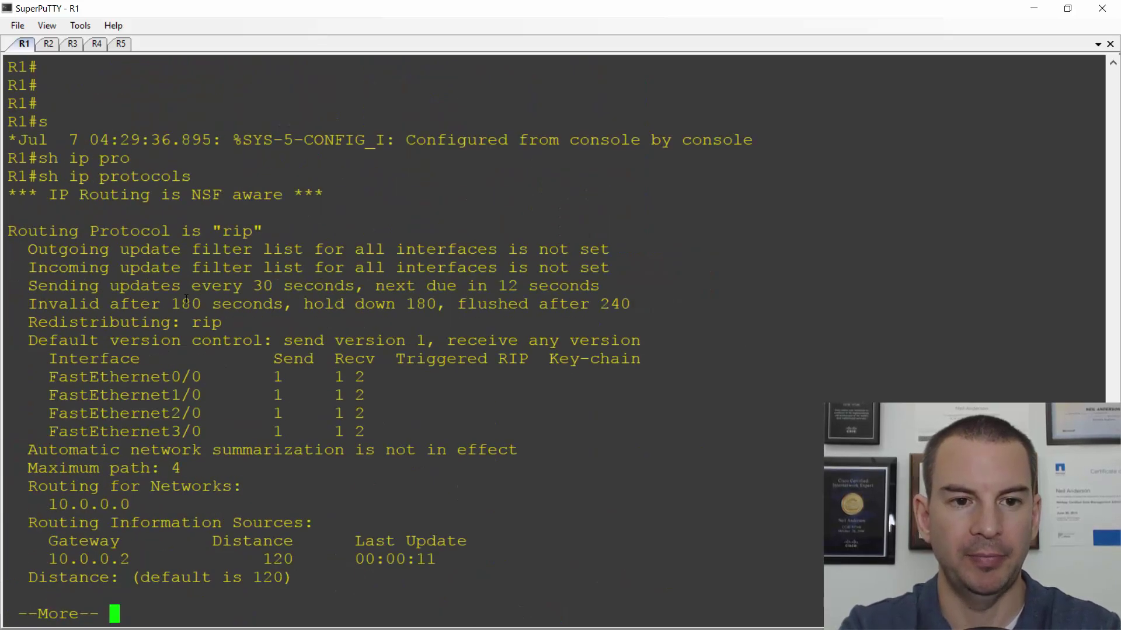
key(space)
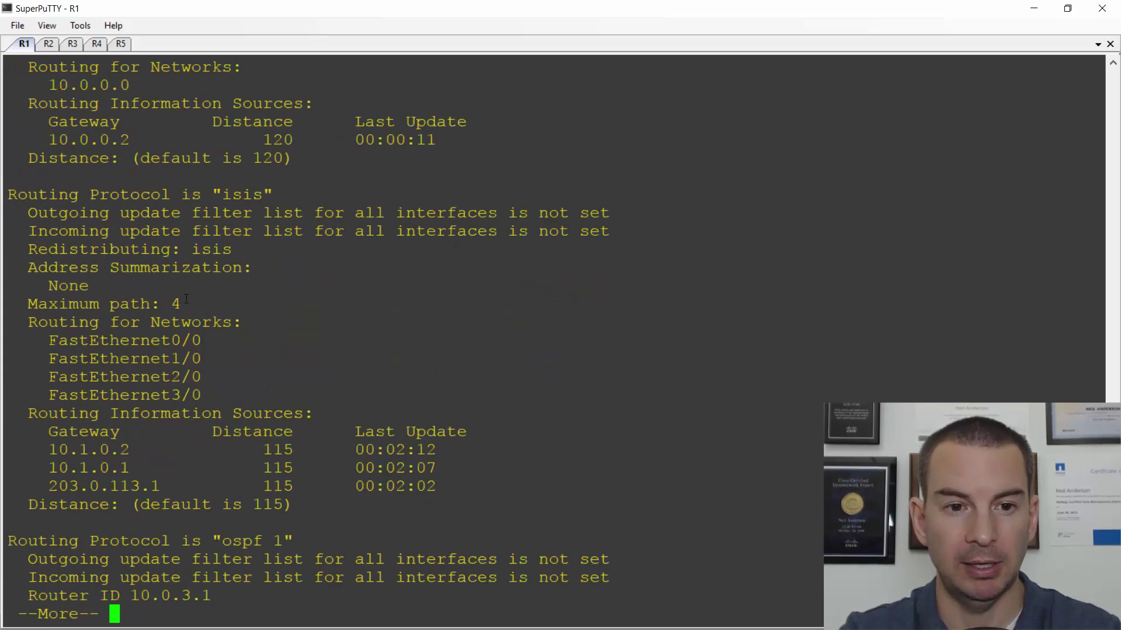
key(space)
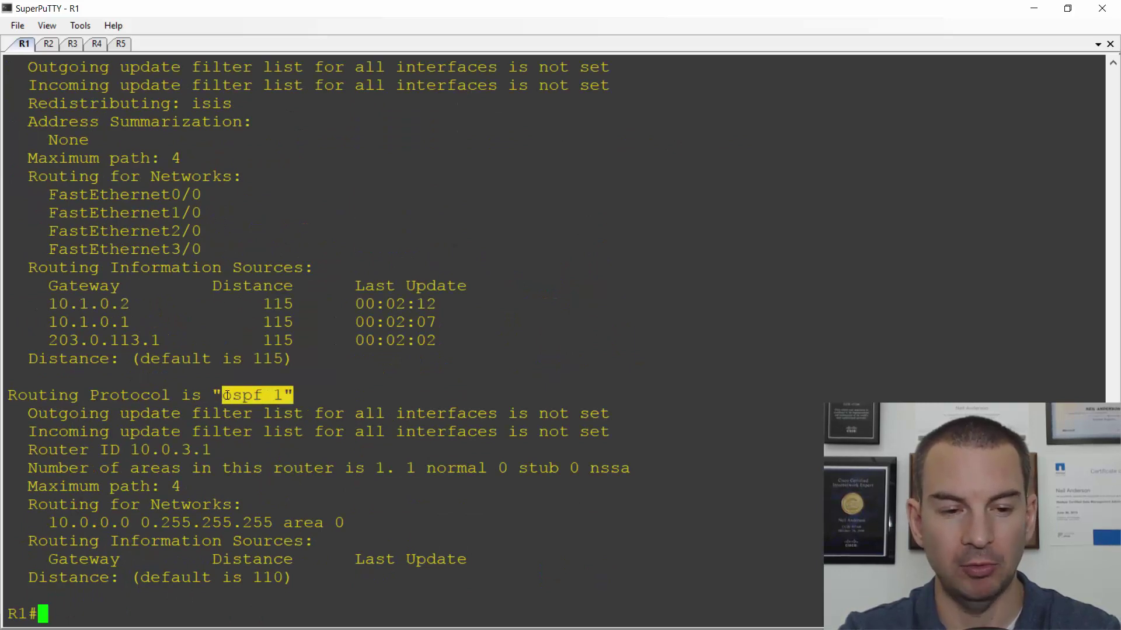
drag(227, 395, 213, 396)
Display R1's full routing table with 'sh ip route'
text(sh ip ro)
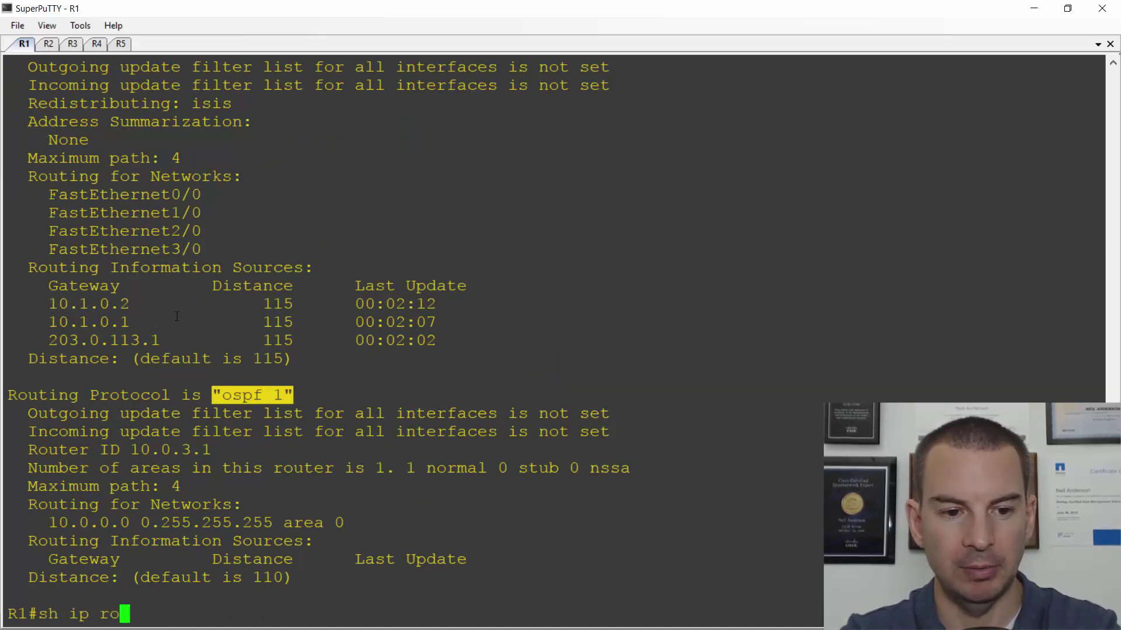
text(ute)
key(Return)
key(space)
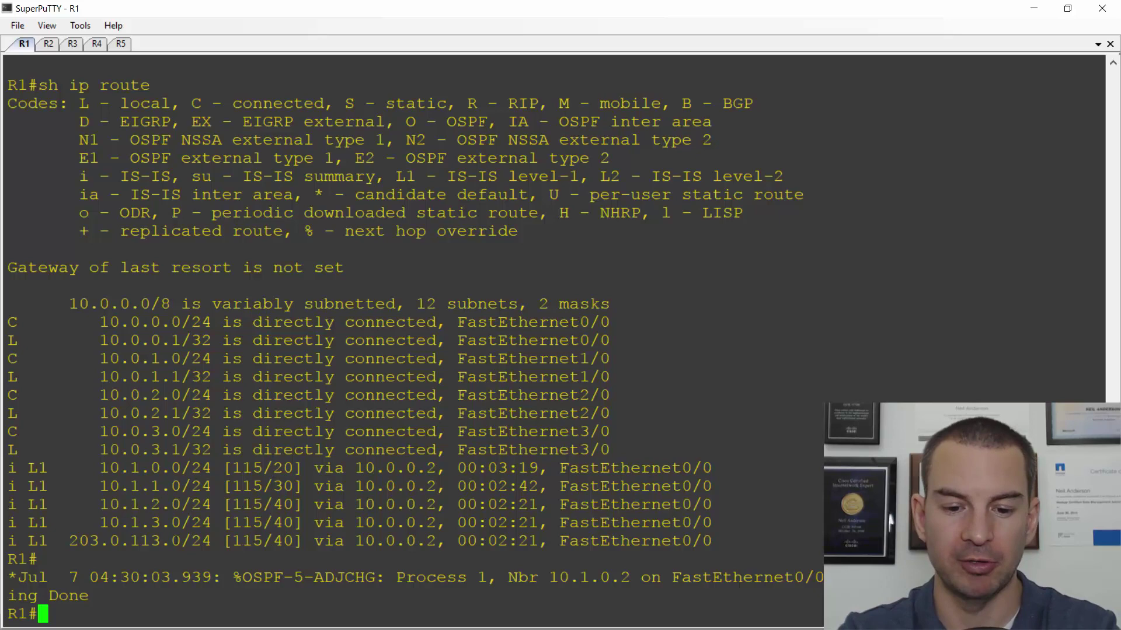
Display R1's routing table again and highlight the 110 distance on the OSPF route 10.1.0.0/24
text(sh ip )
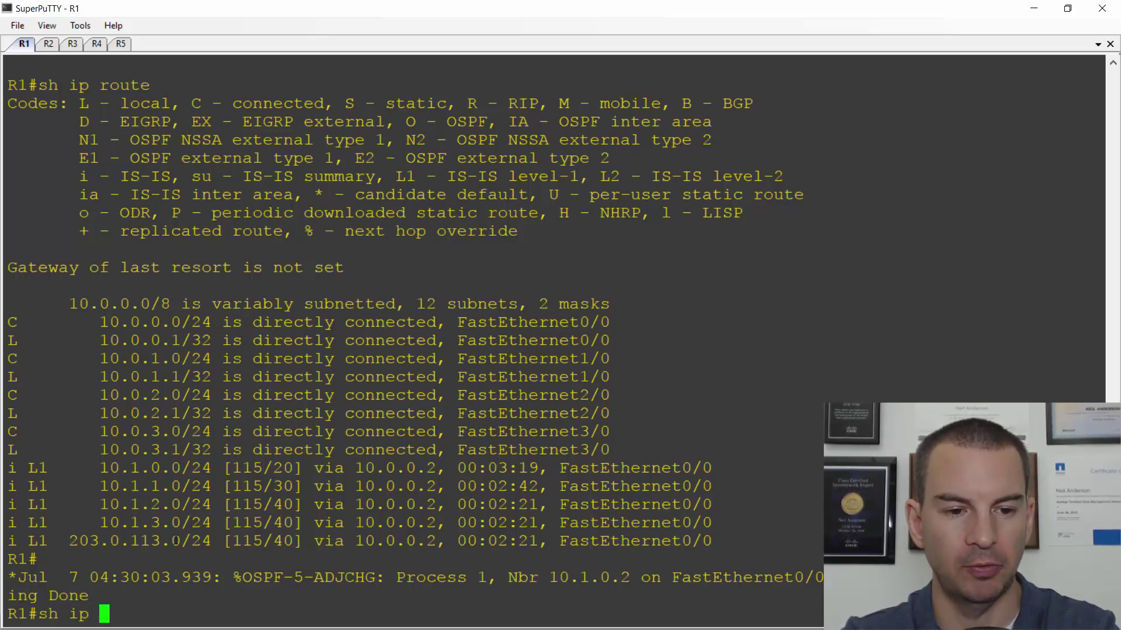
text(route)
key(Return)
key(space)
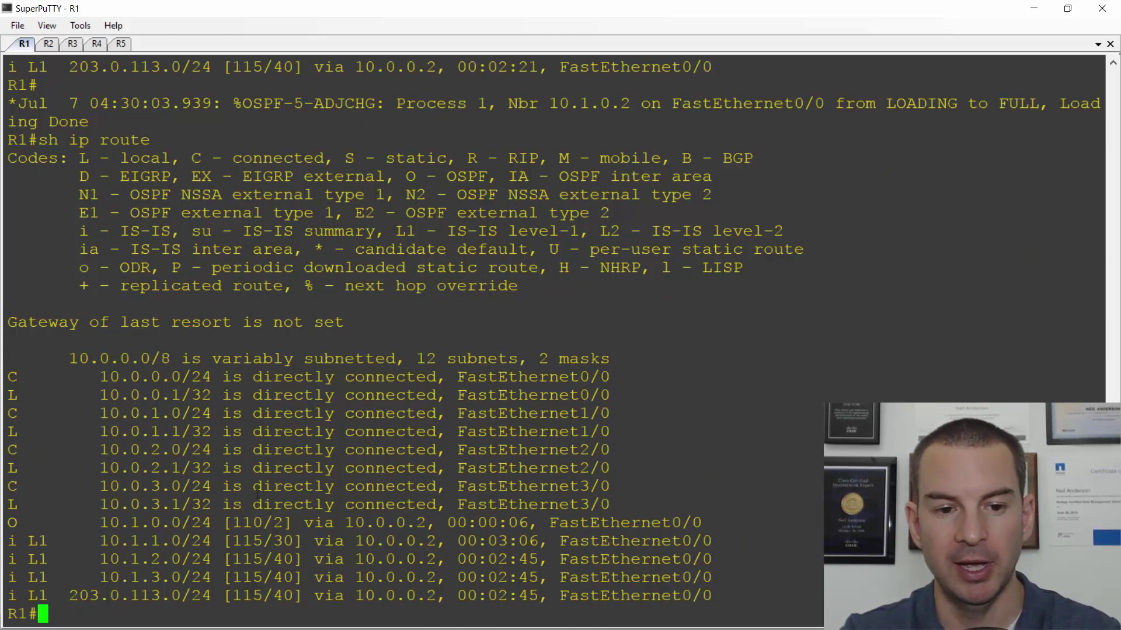
drag(261, 522, 239, 522)
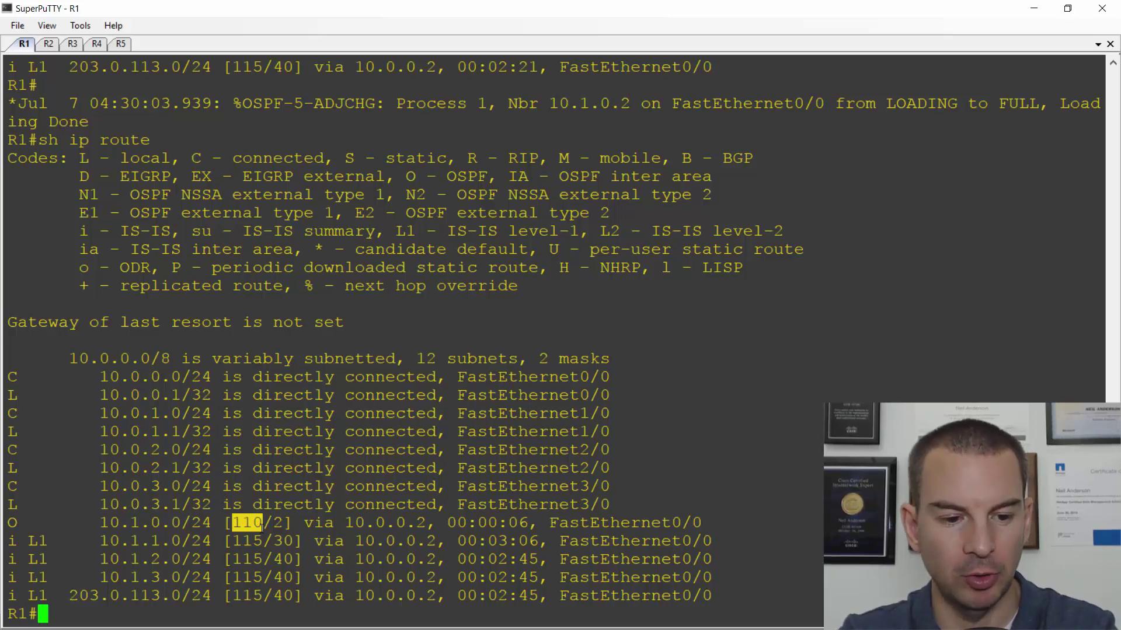
Select the four EIGRP 100 configuration lines in IGP Configs.txt and return to R1
key(alt+Tab)
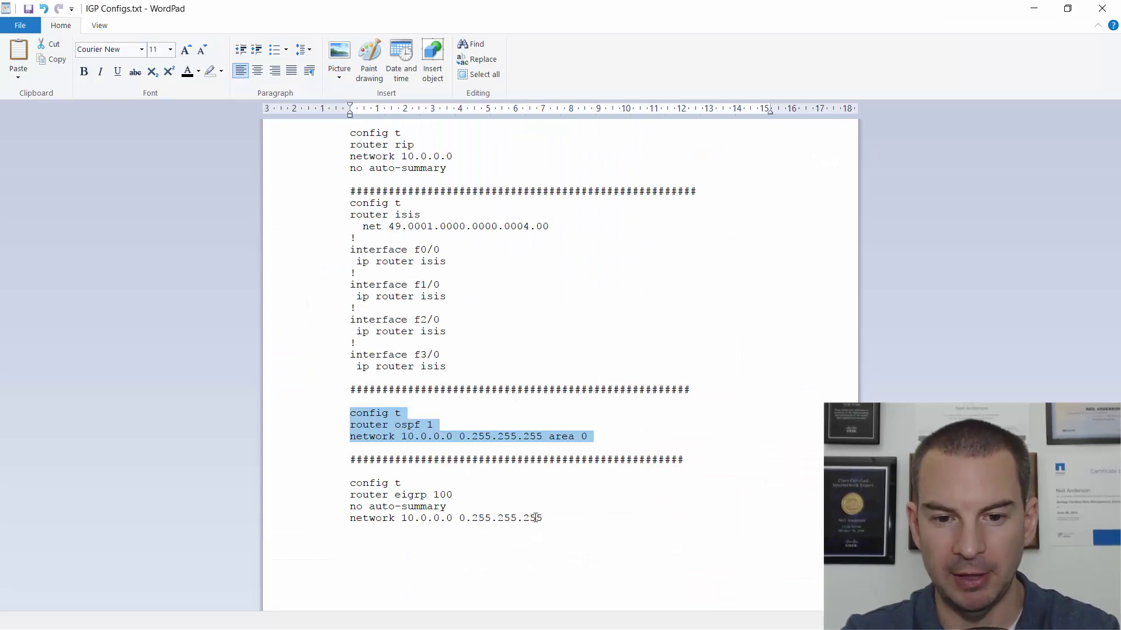
drag(542, 518, 352, 487)
key(ctrl+c)
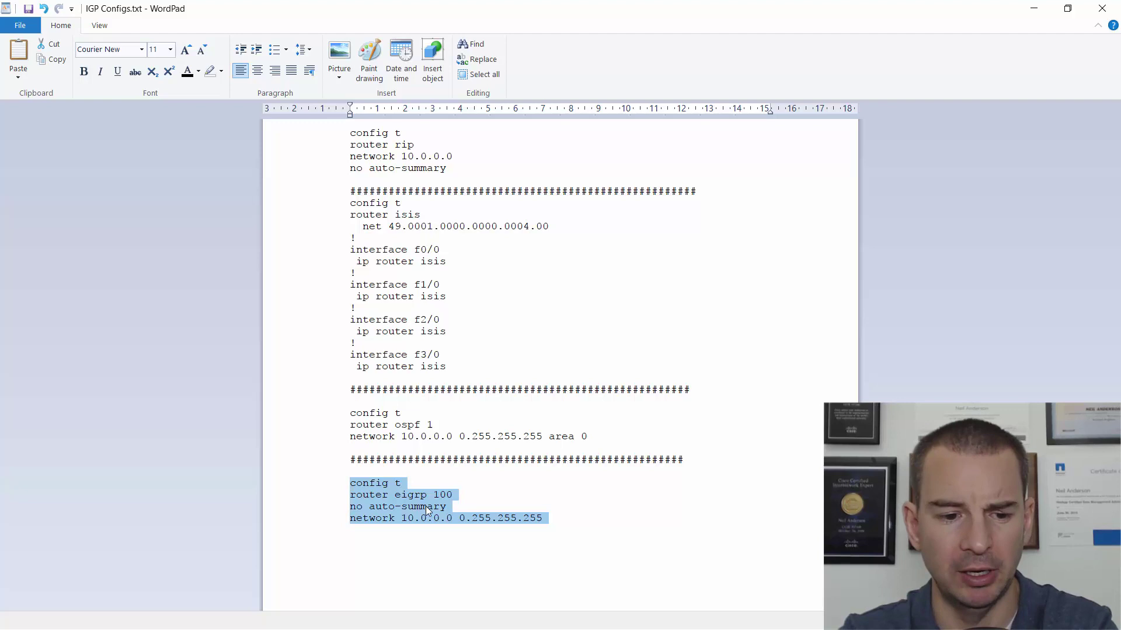
key(alt+Tab)
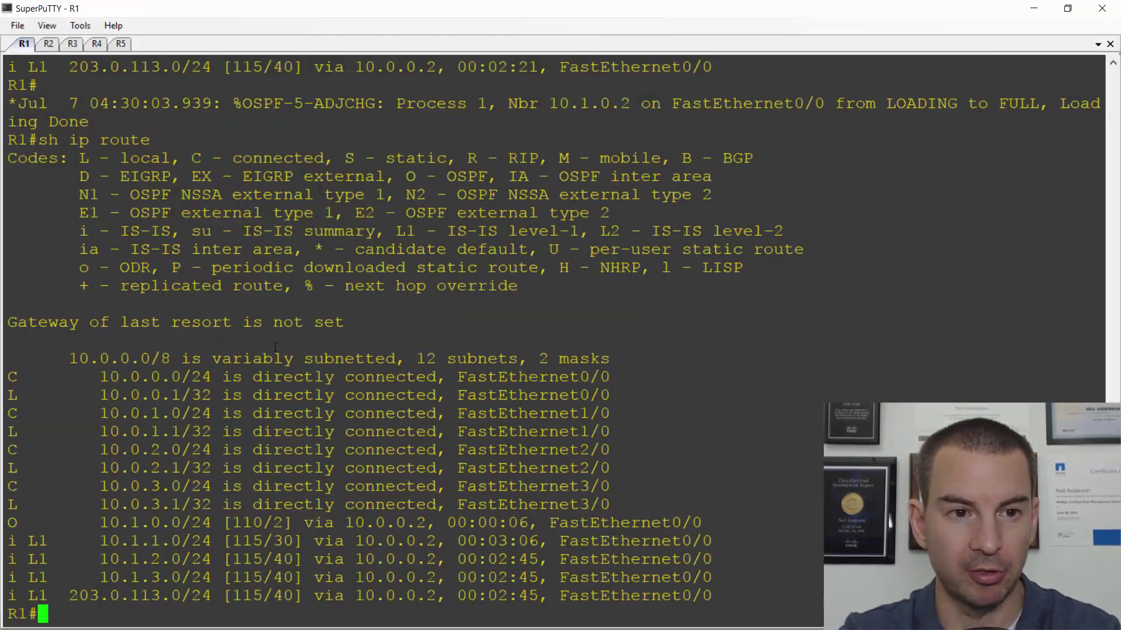
Paste the EIGRP 100 configuration into R1, R2, R3 and R4, then end configuration mode on R1
right_click(220, 432)
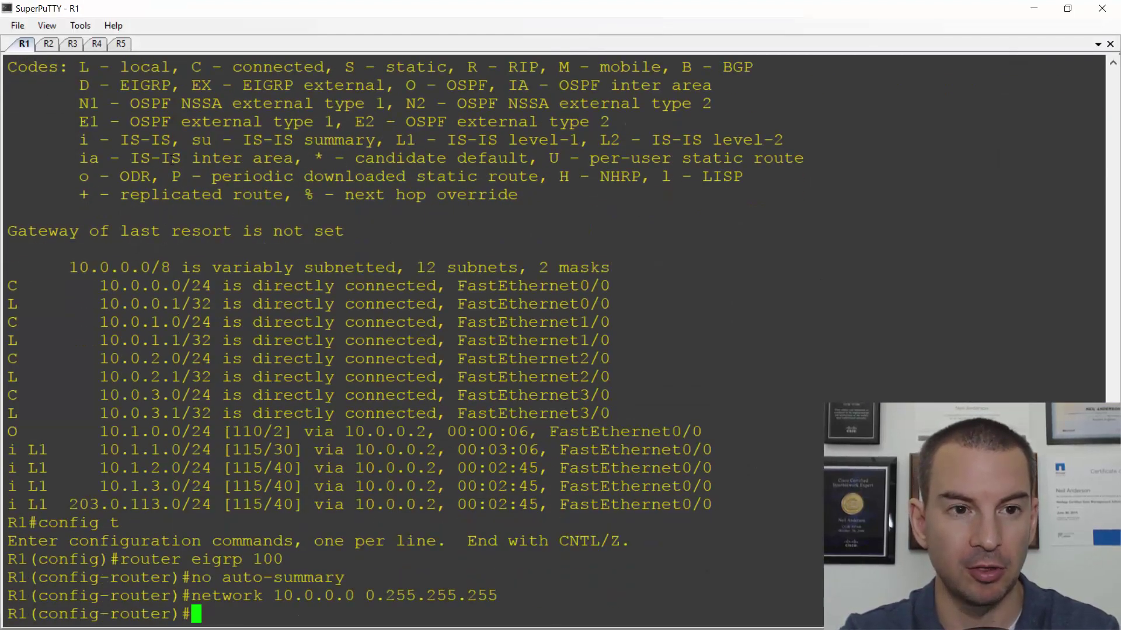
click(49, 44)
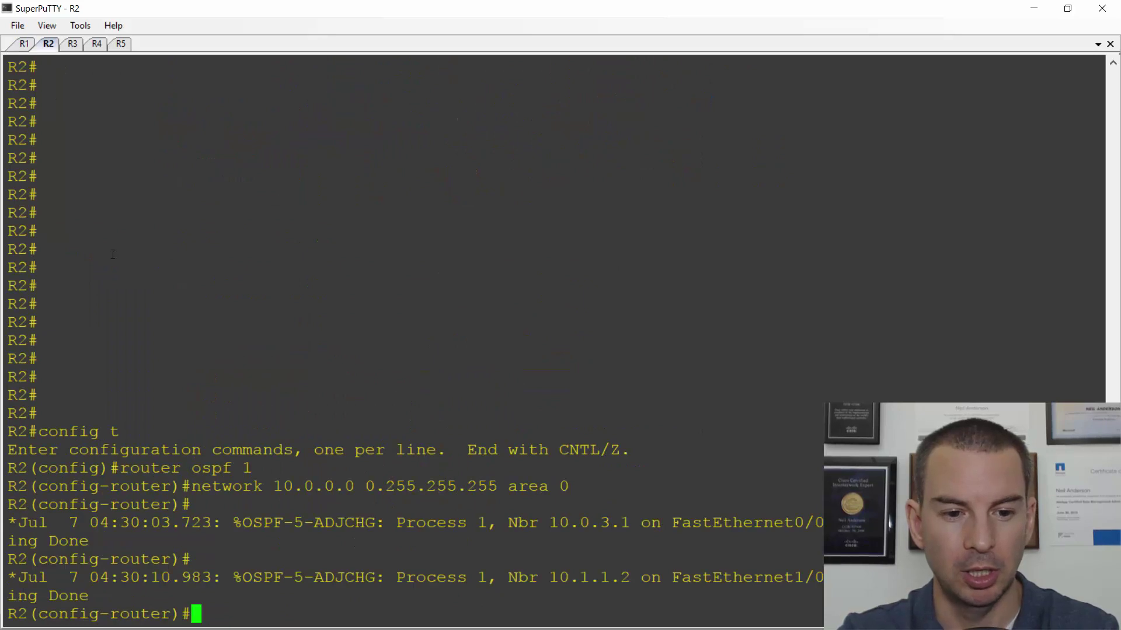
right_click(112, 255)
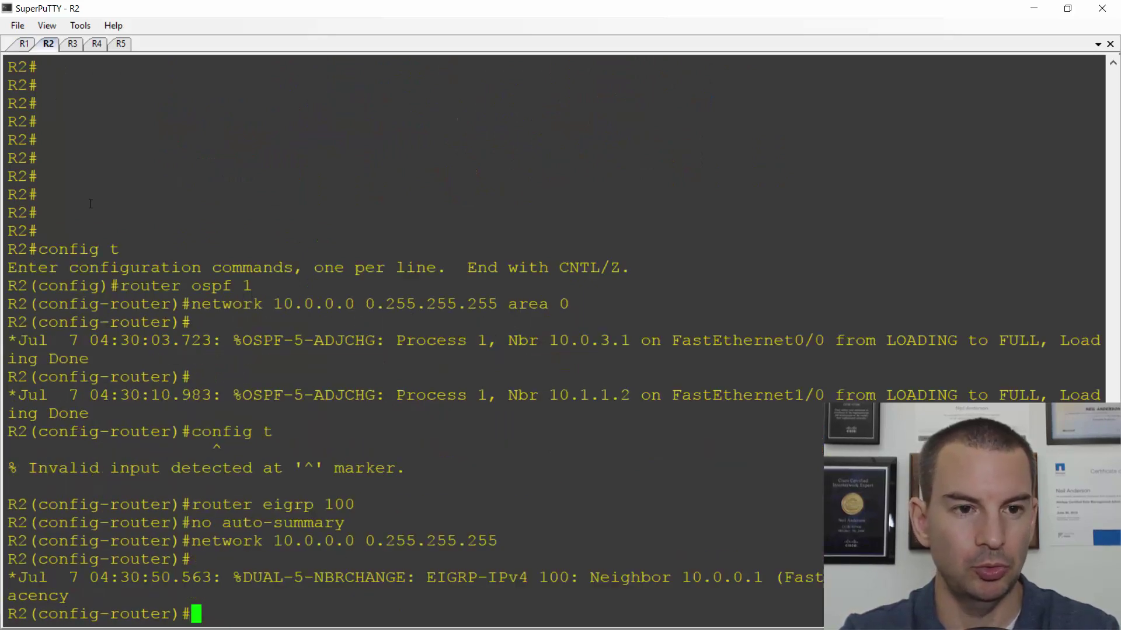
click(72, 44)
right_click(82, 157)
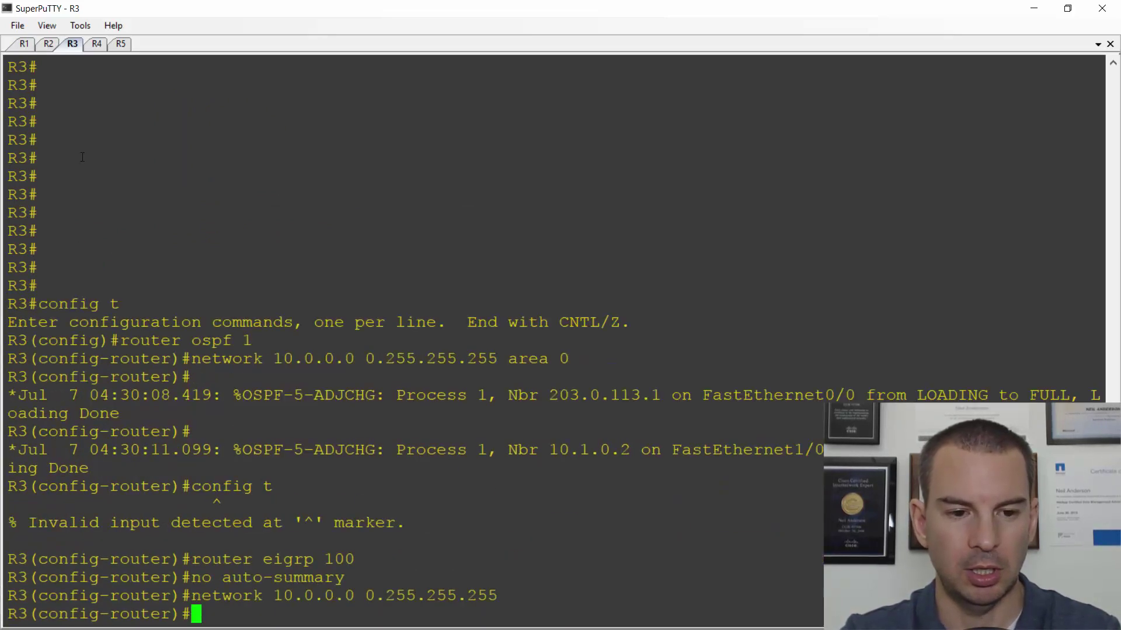
click(96, 45)
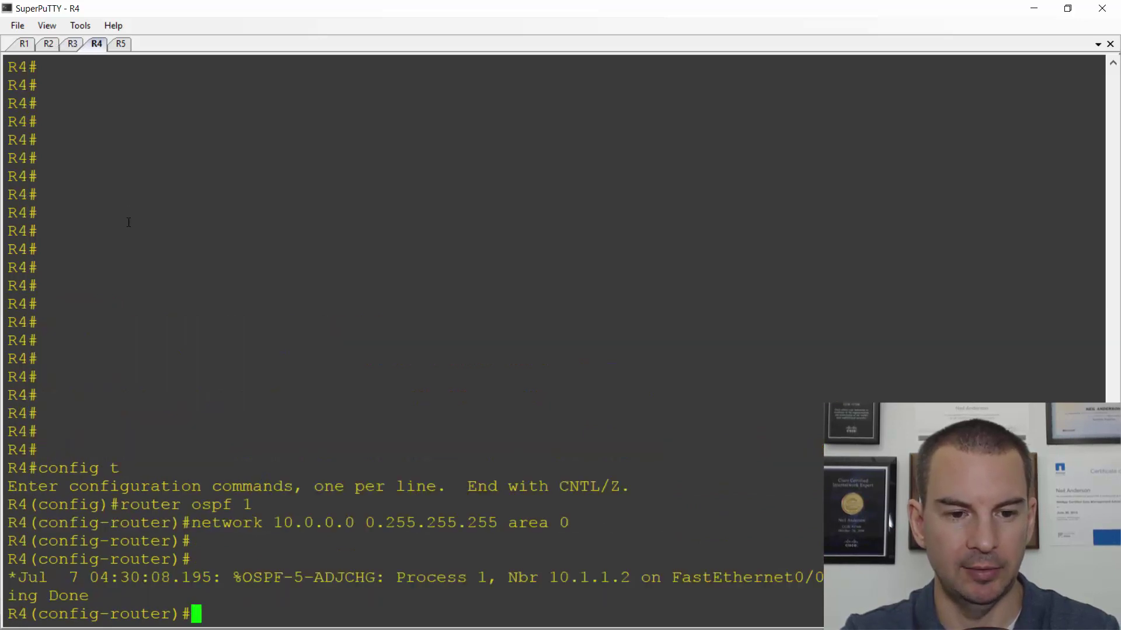
right_click(34, 121)
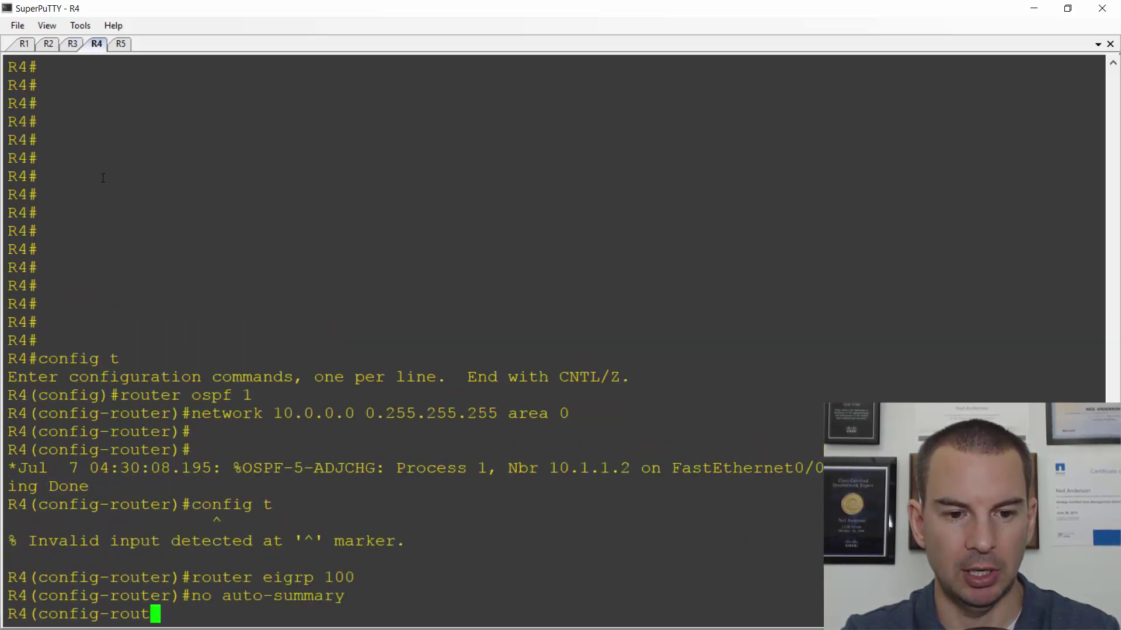
click(23, 44)
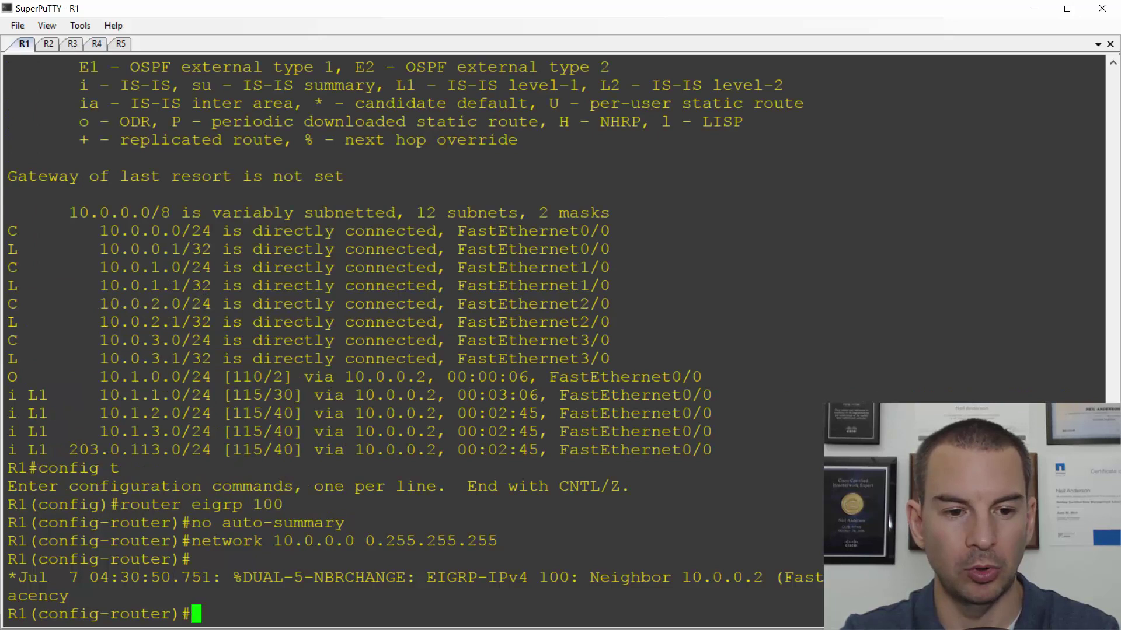
text(end)
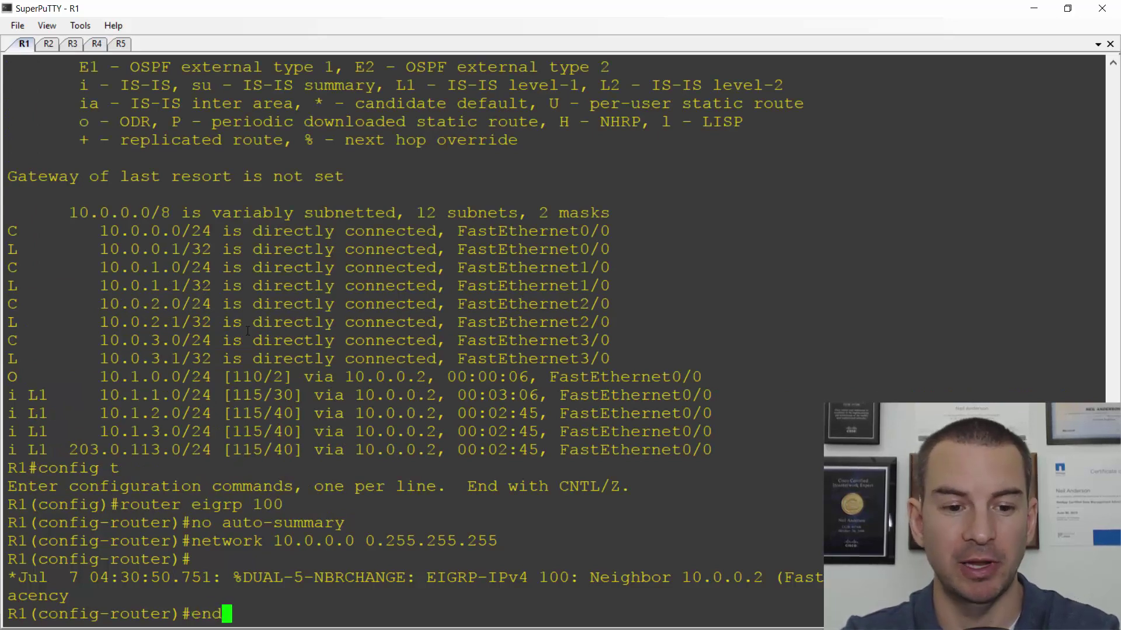
key(Return)
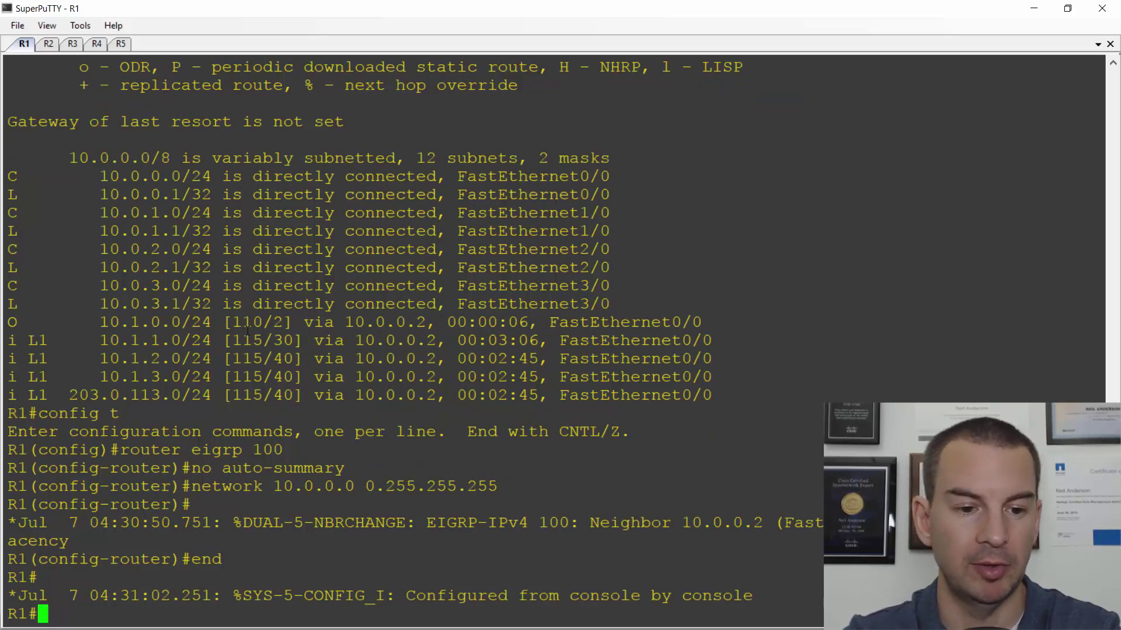
Run 'sh ip proto' on R1 and highlight the eigrp 100 protocol section
text(sh ip proto)
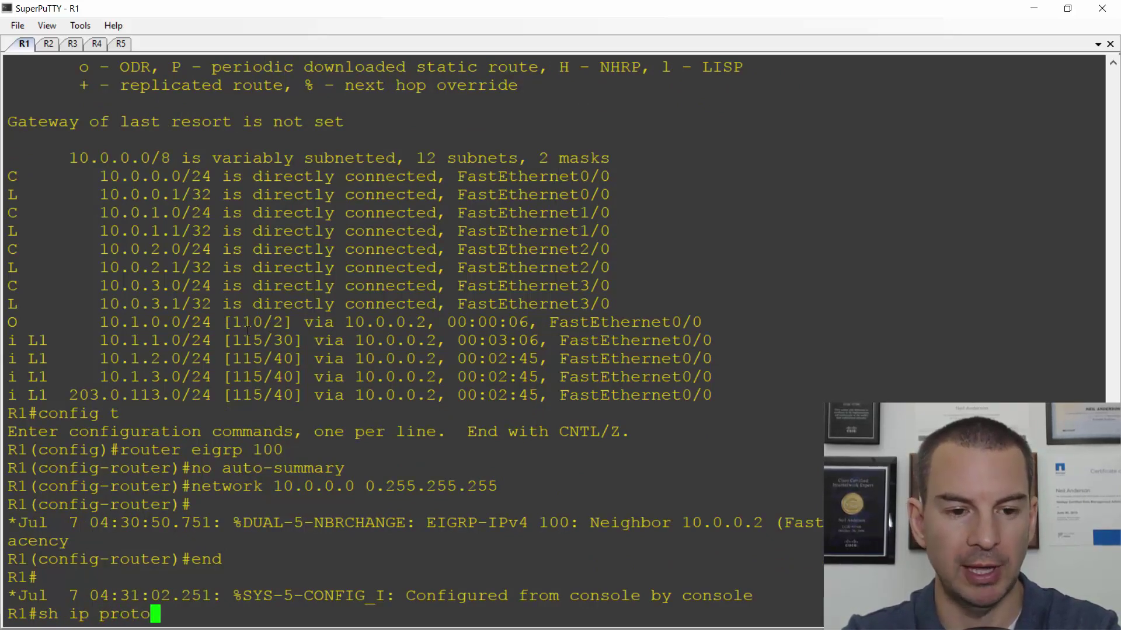
key(Return)
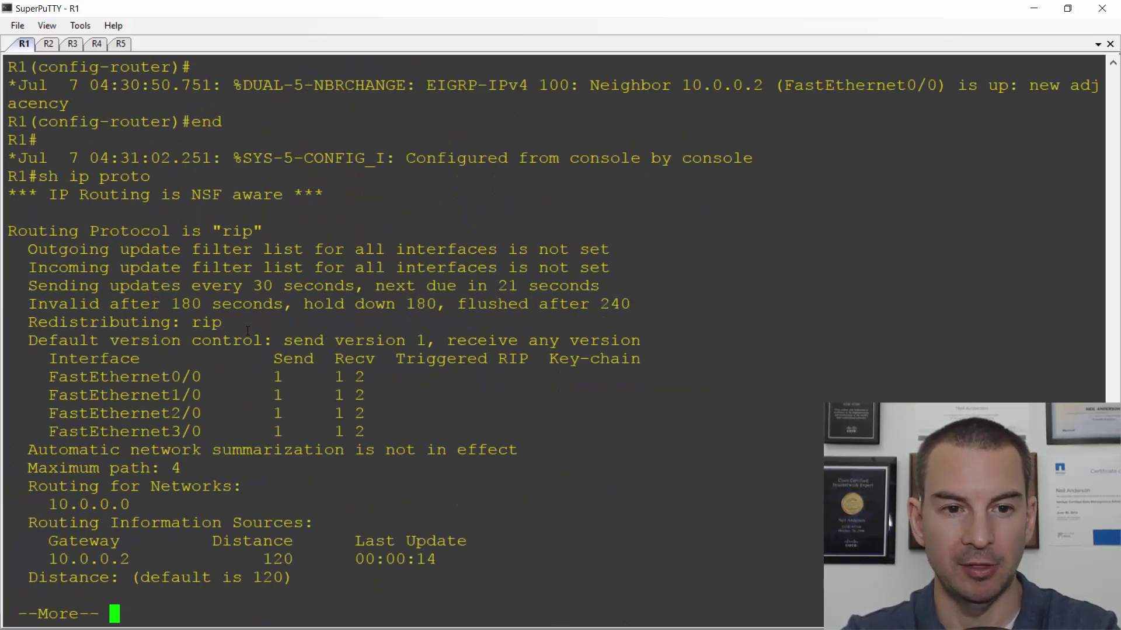
key(space)
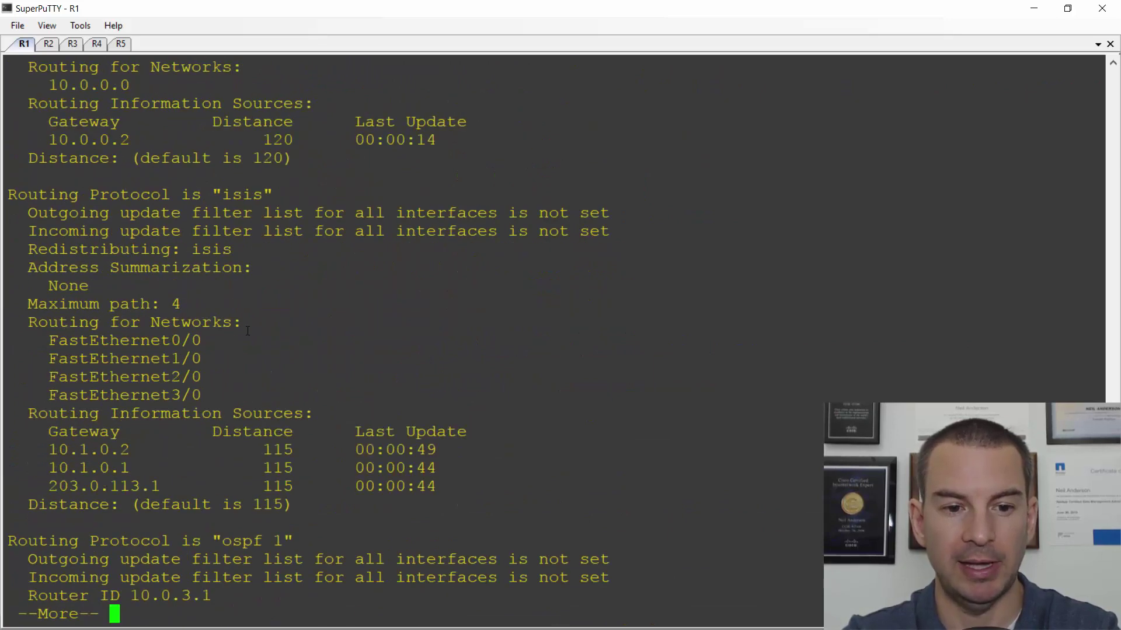
key(space)
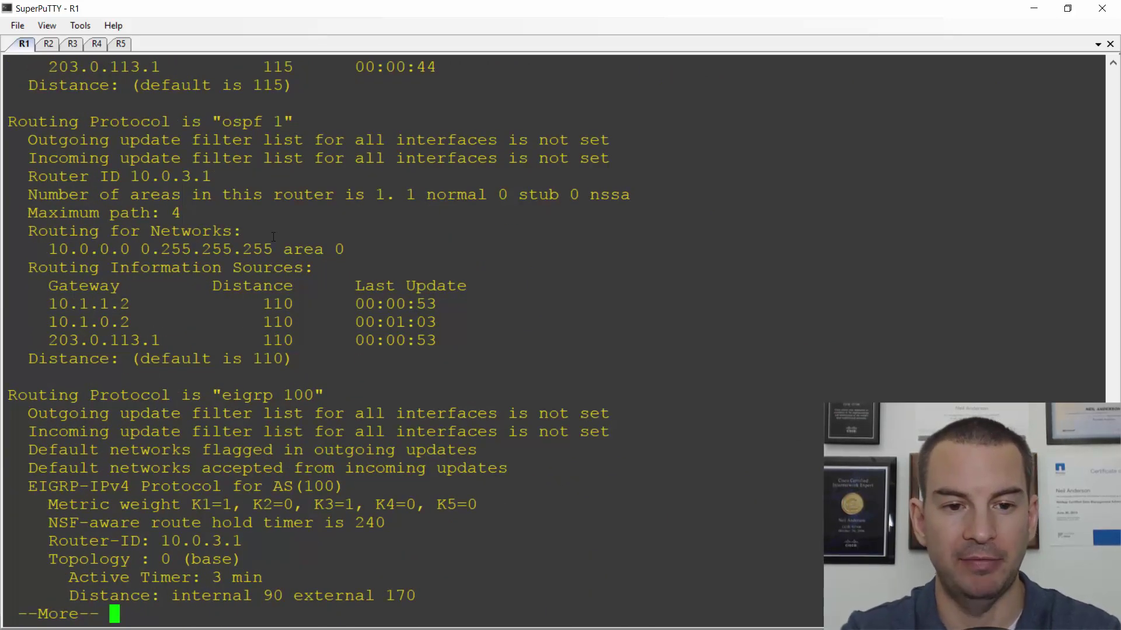
drag(324, 396, 222, 395)
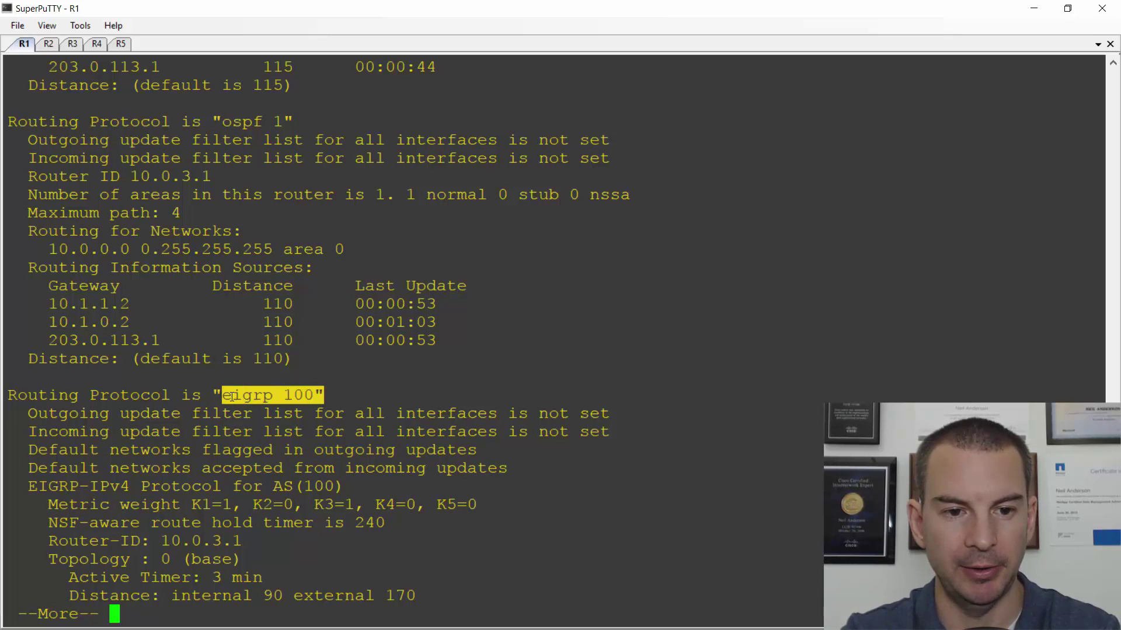
key(space)
Show R1's routing table, highlighting the D codes, the distance 90 and the 203.0.113.0 entry
text(s)
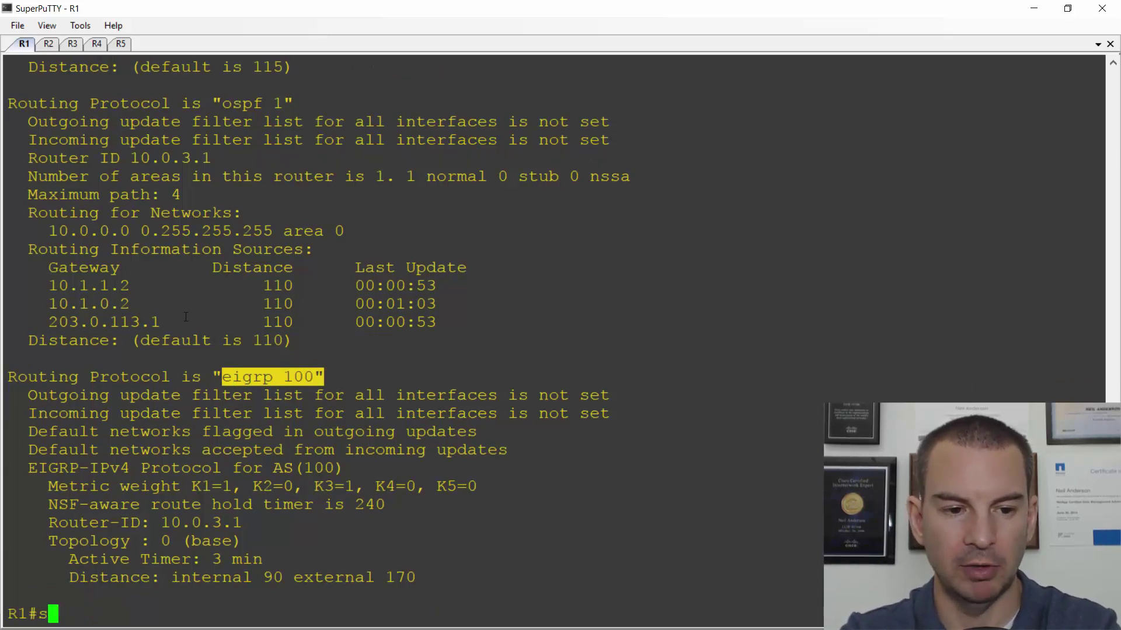
text(h ip route)
key(Return)
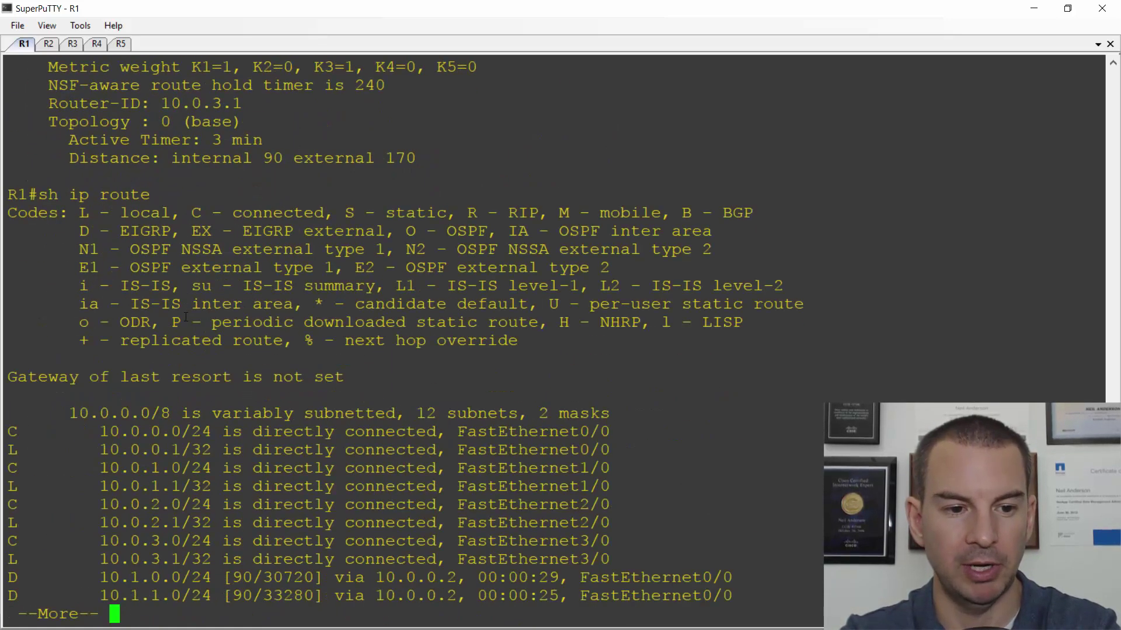
key(space)
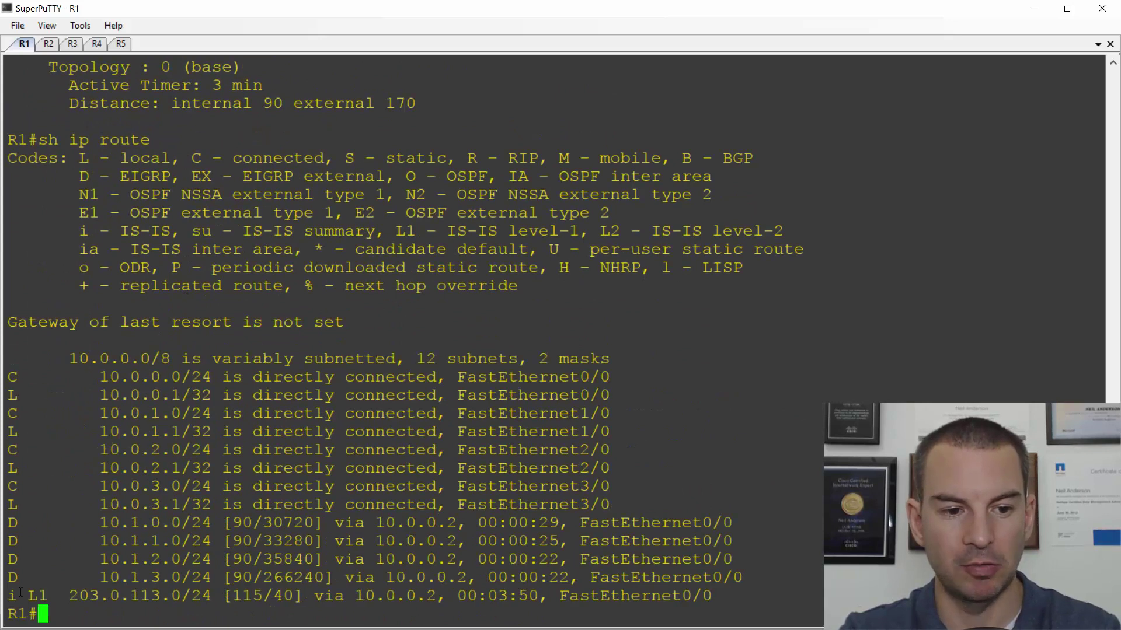
drag(27, 578, 8, 578)
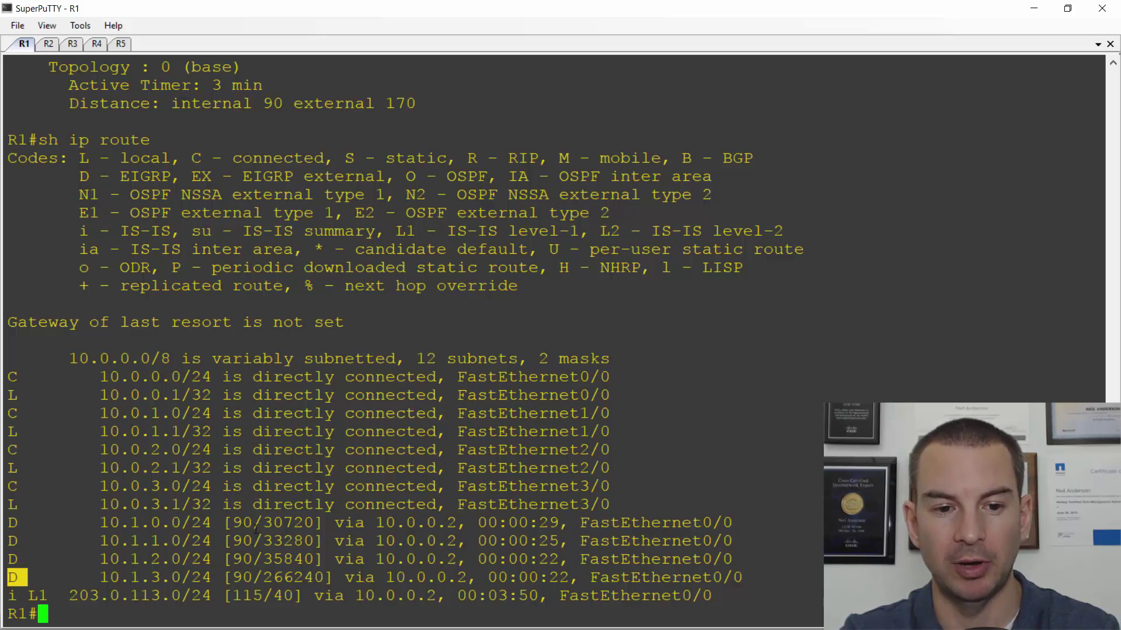
click(201, 419)
double_click(250, 524)
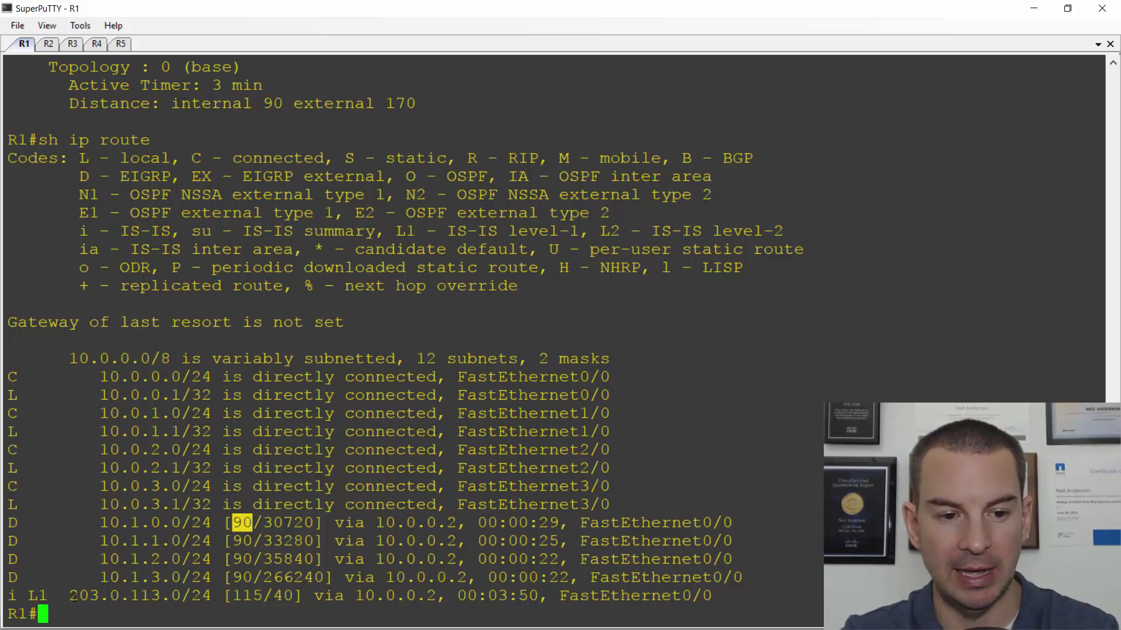
drag(70, 596, 174, 596)
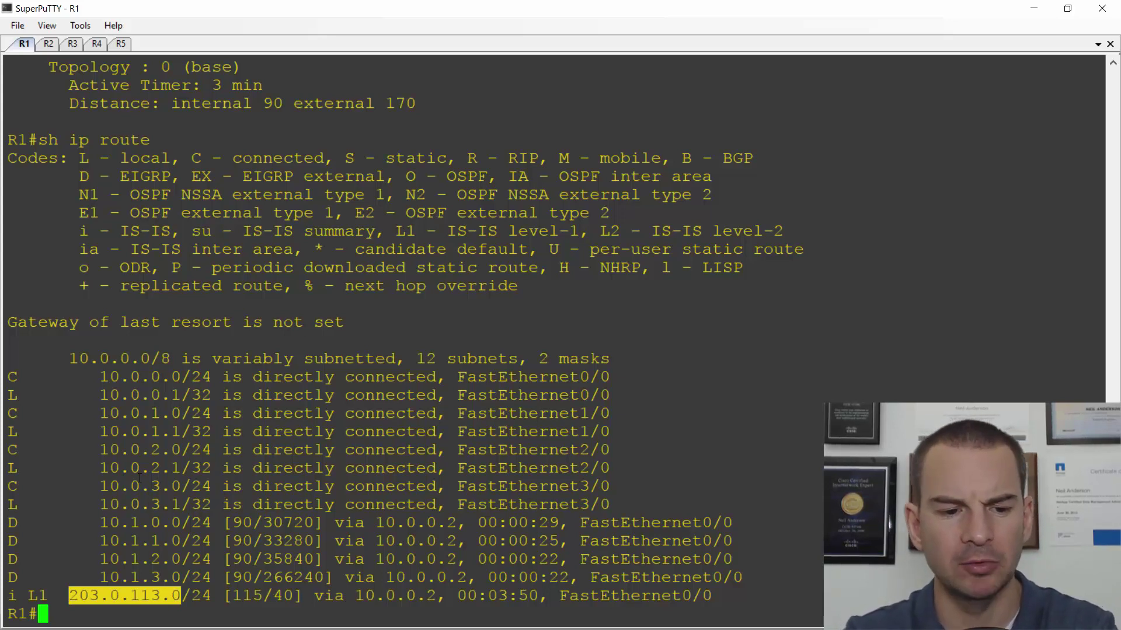
key(alt+Tab)
key(alt+Tab)
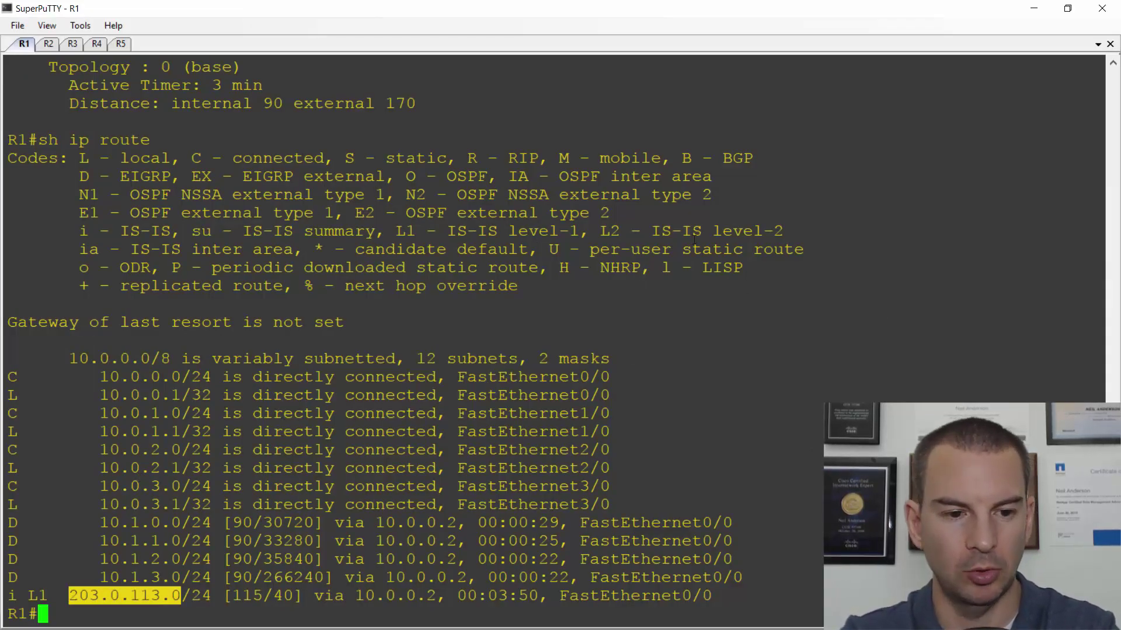
Add a static route 10.1.2.0 255.255.255.0 via 10.0.3.2 and highlight the existing EIGRP route via 10.0.0.2
text(config t)
key(Return)
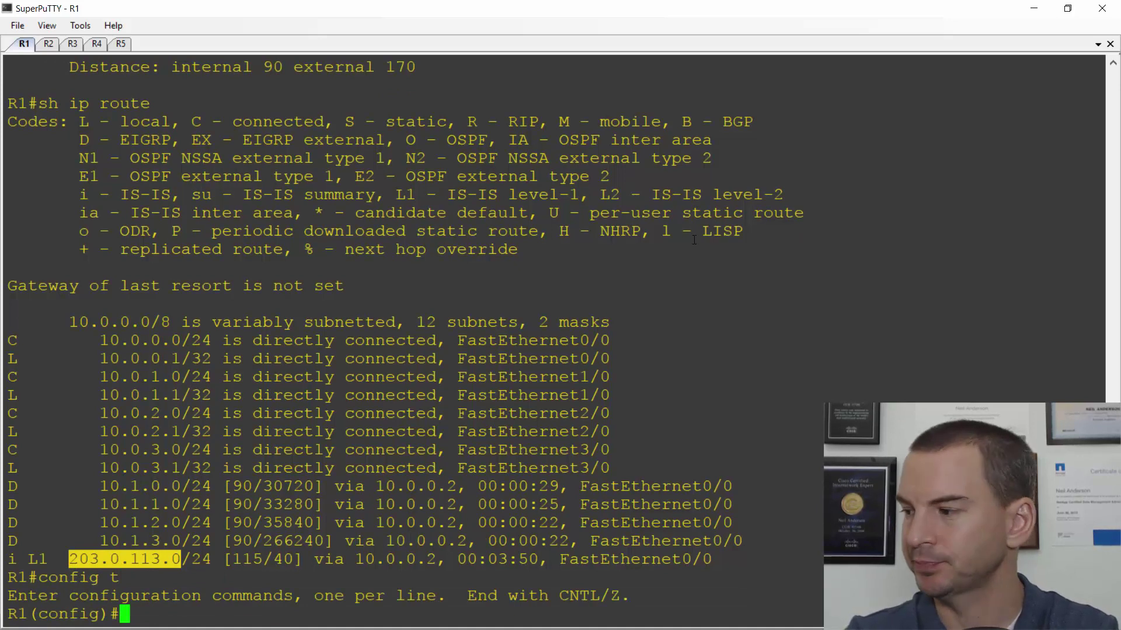
text(ip rou)
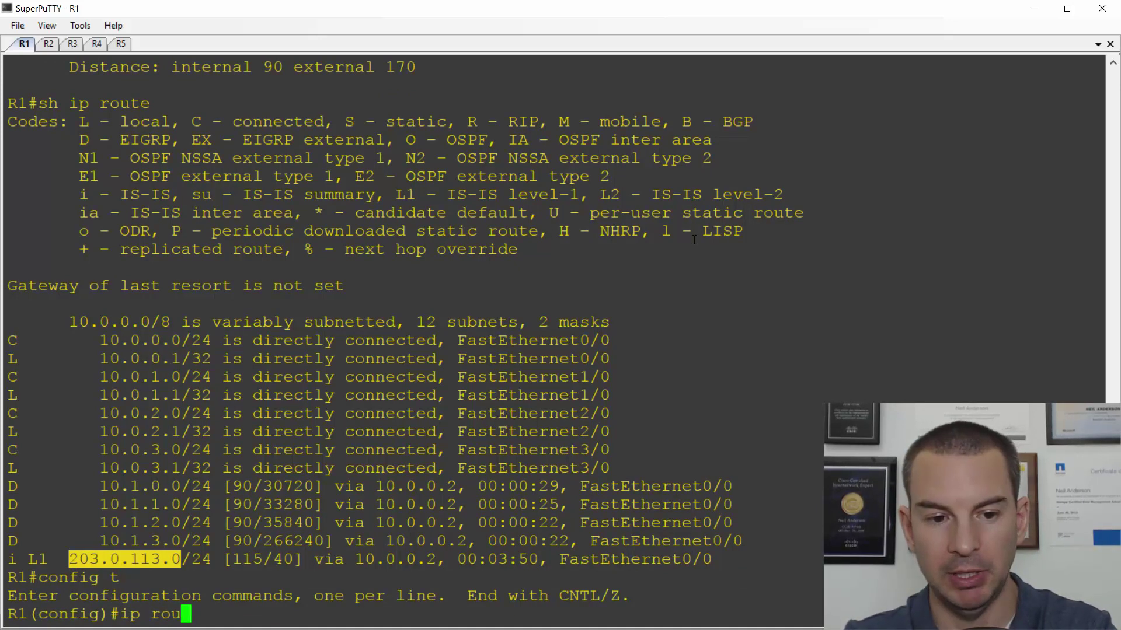
text(te 10.1)
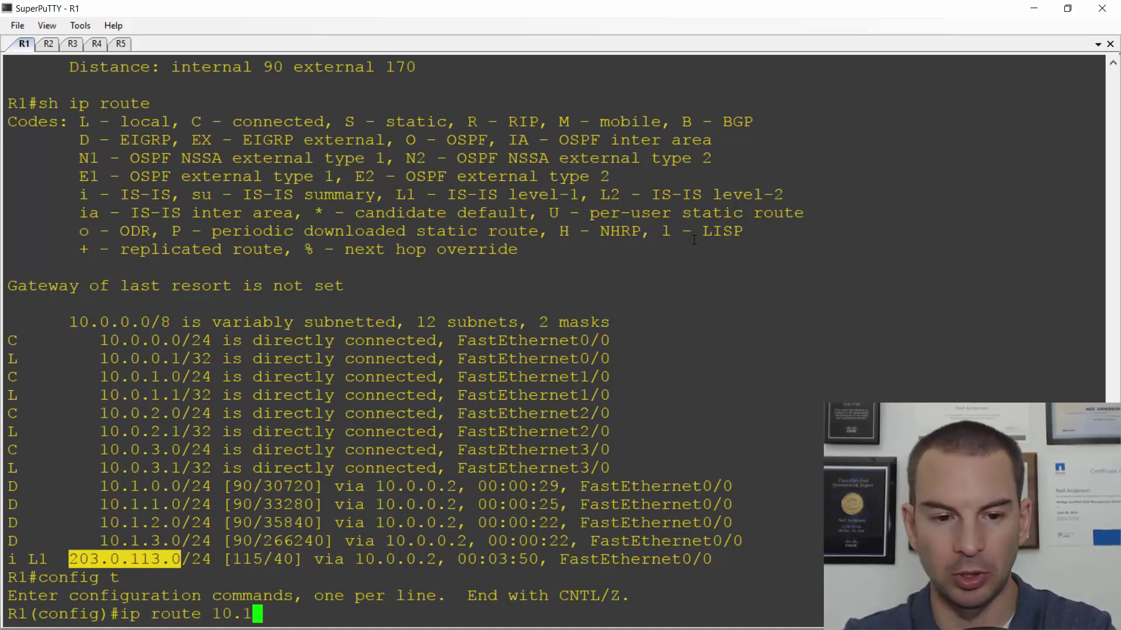
text(.2.0 )
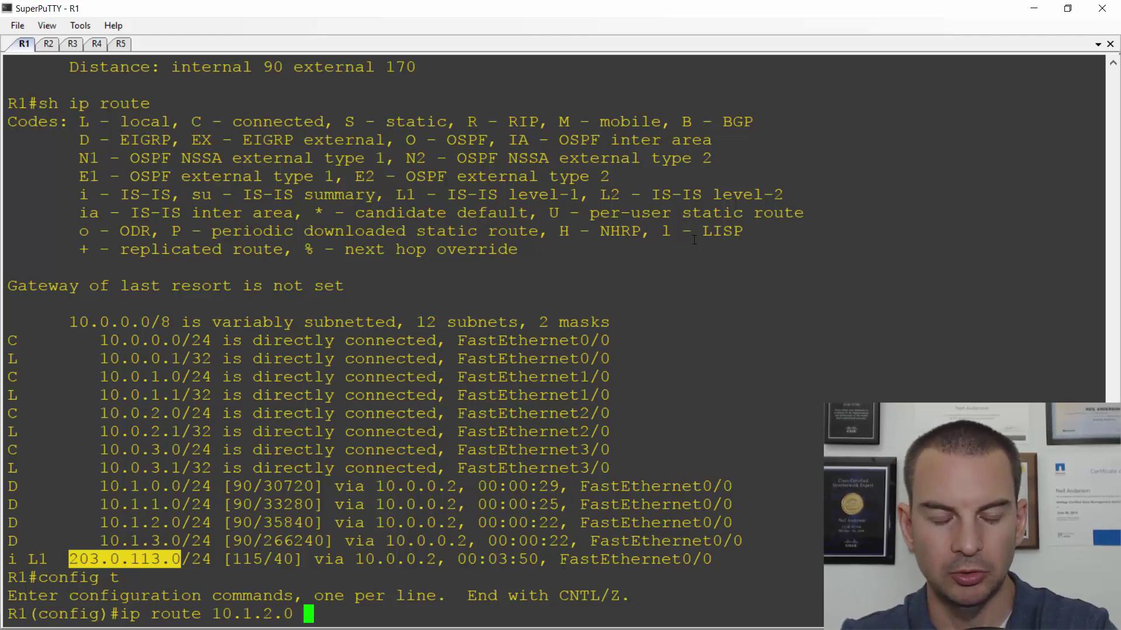
text(255.255.255.)
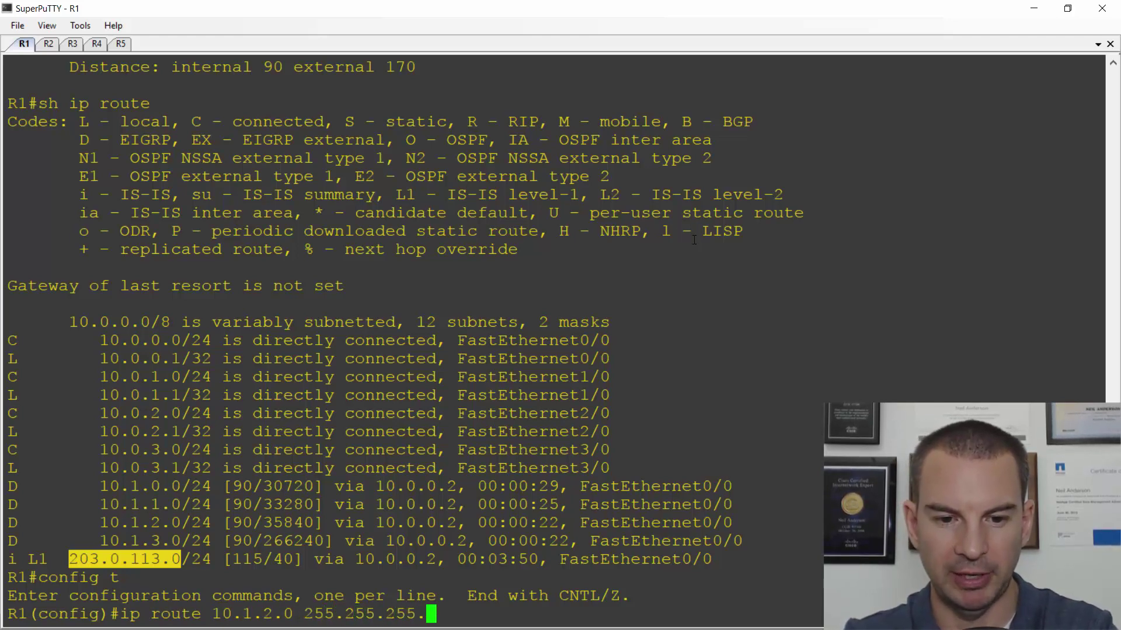
text(0 )
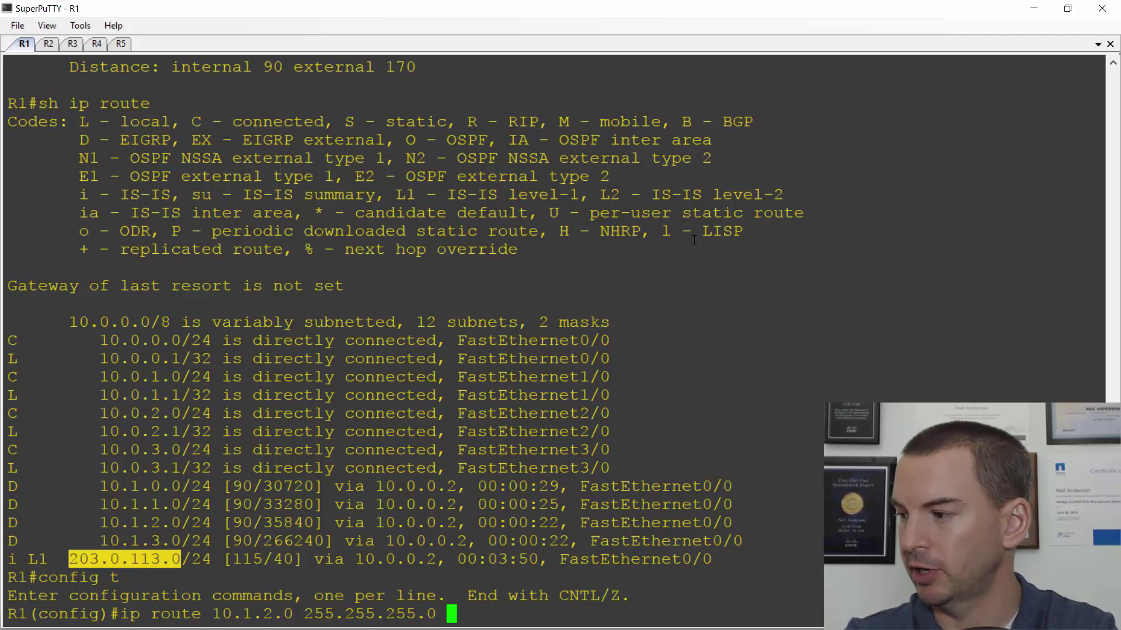
text(10.)
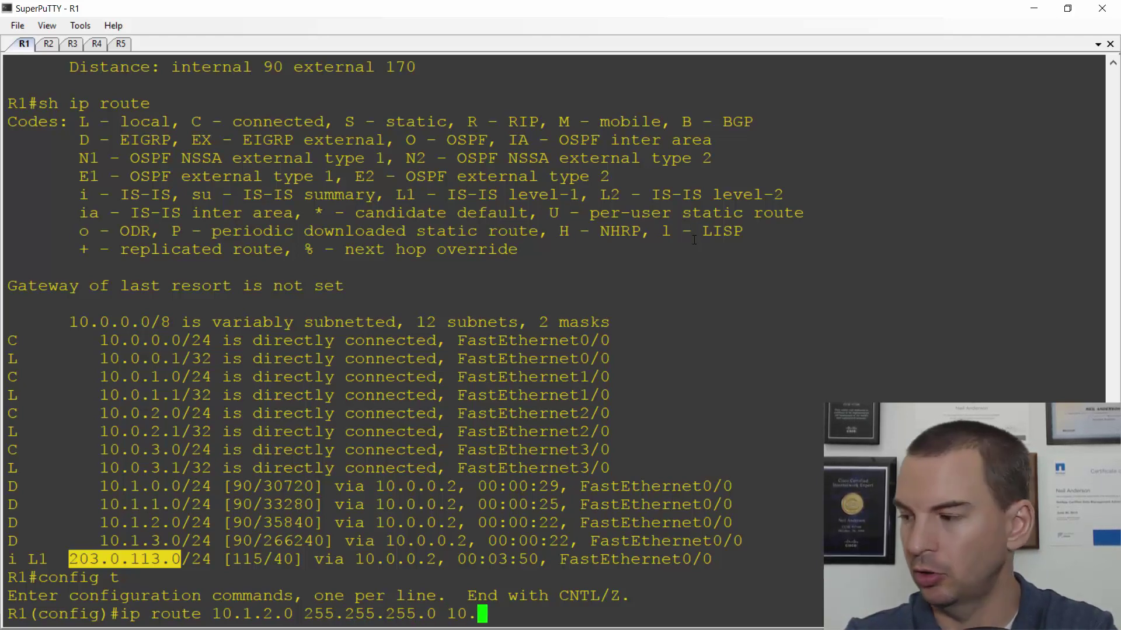
text(0.3)
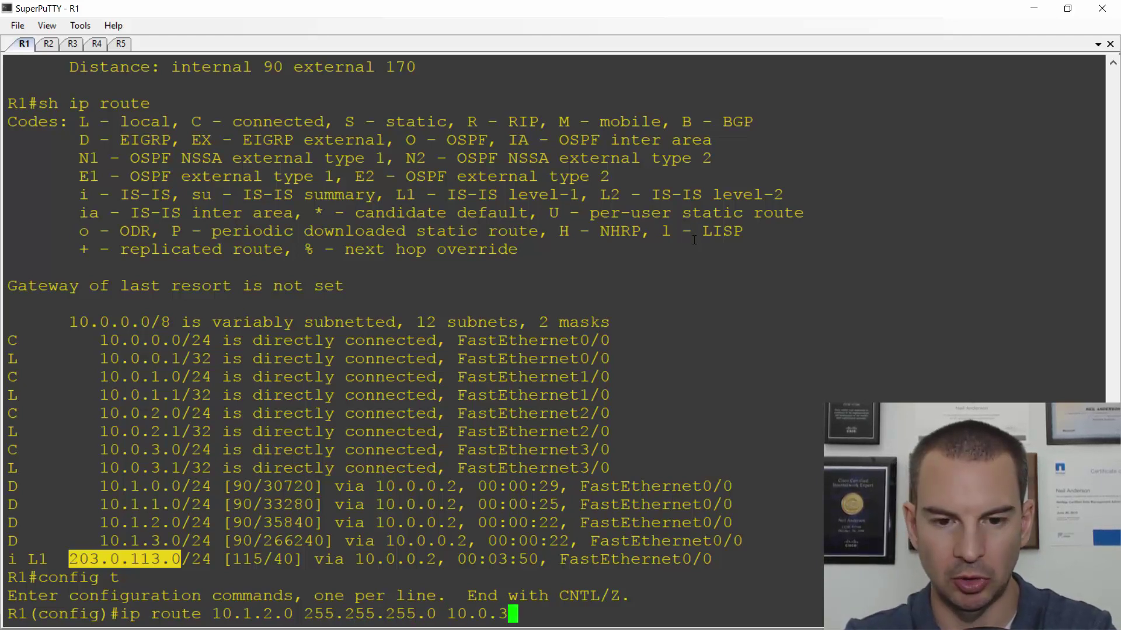
text(.2)
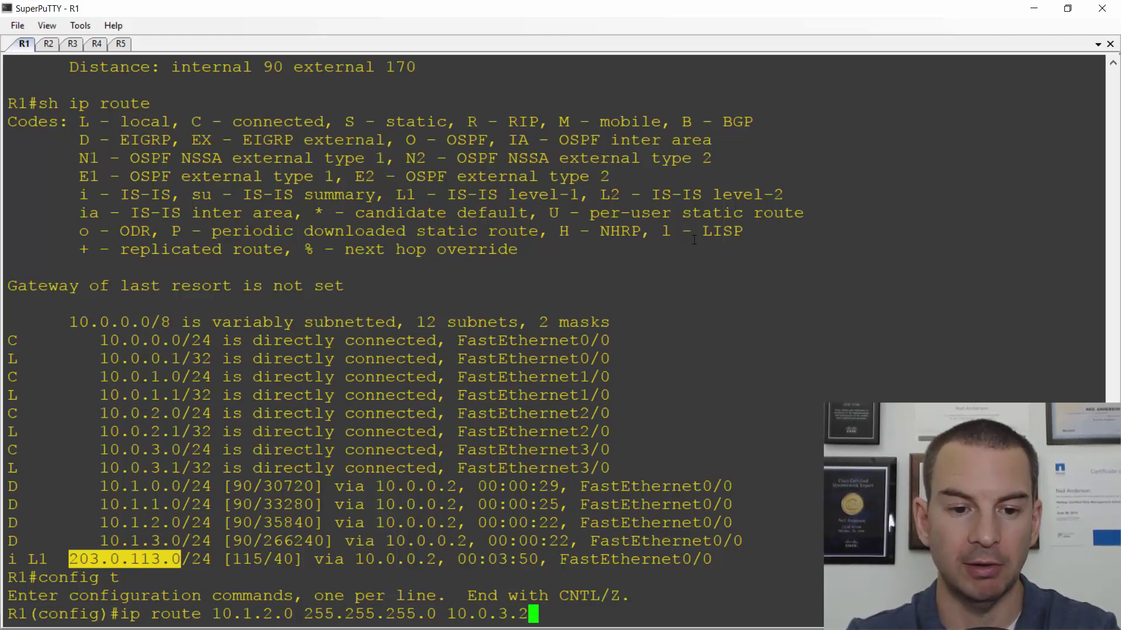
key(Return)
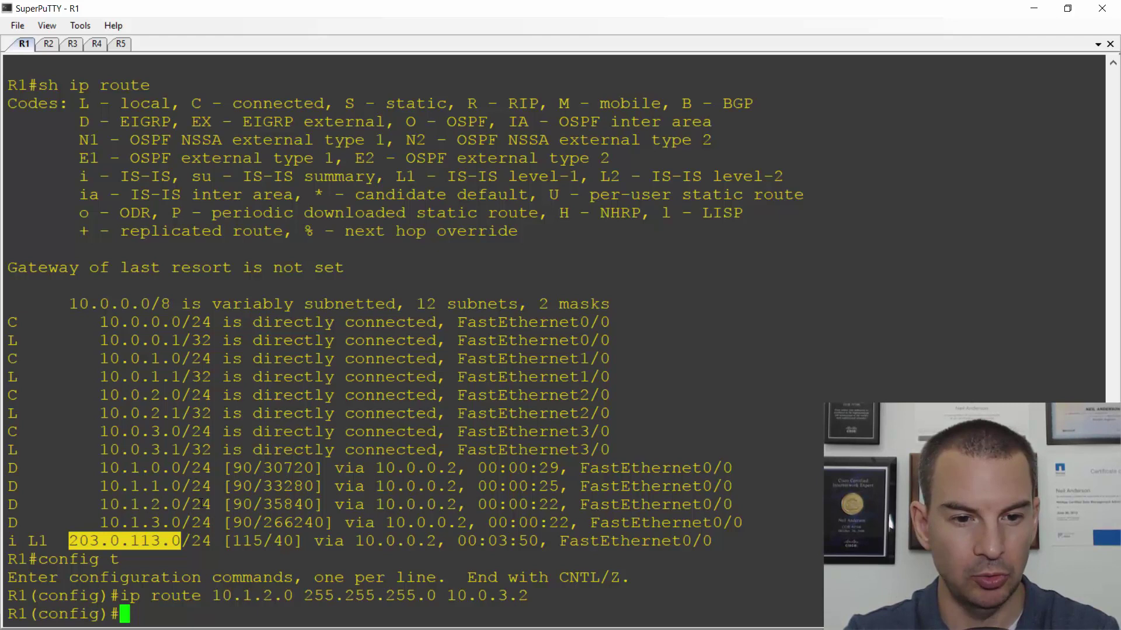
drag(211, 504, 7, 505)
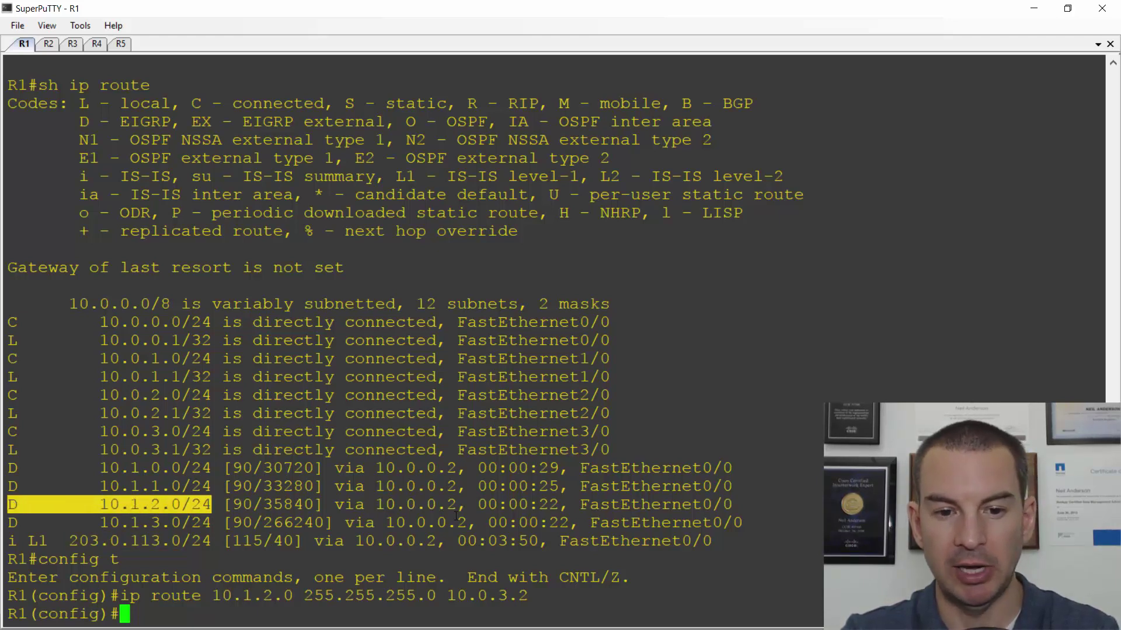
drag(467, 504, 383, 505)
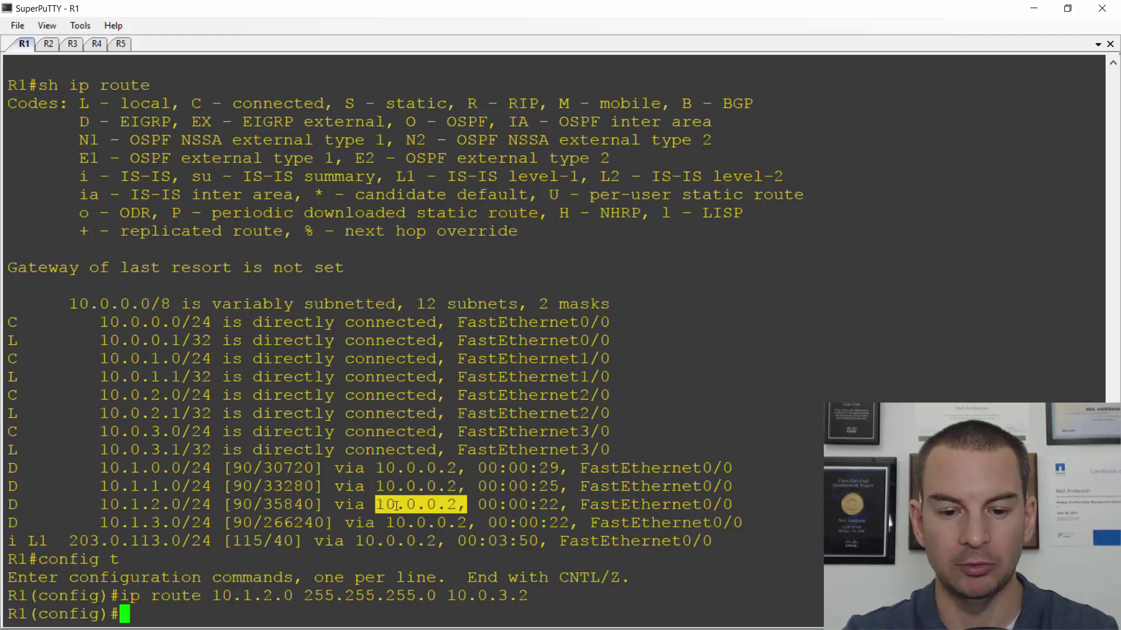
text(do )
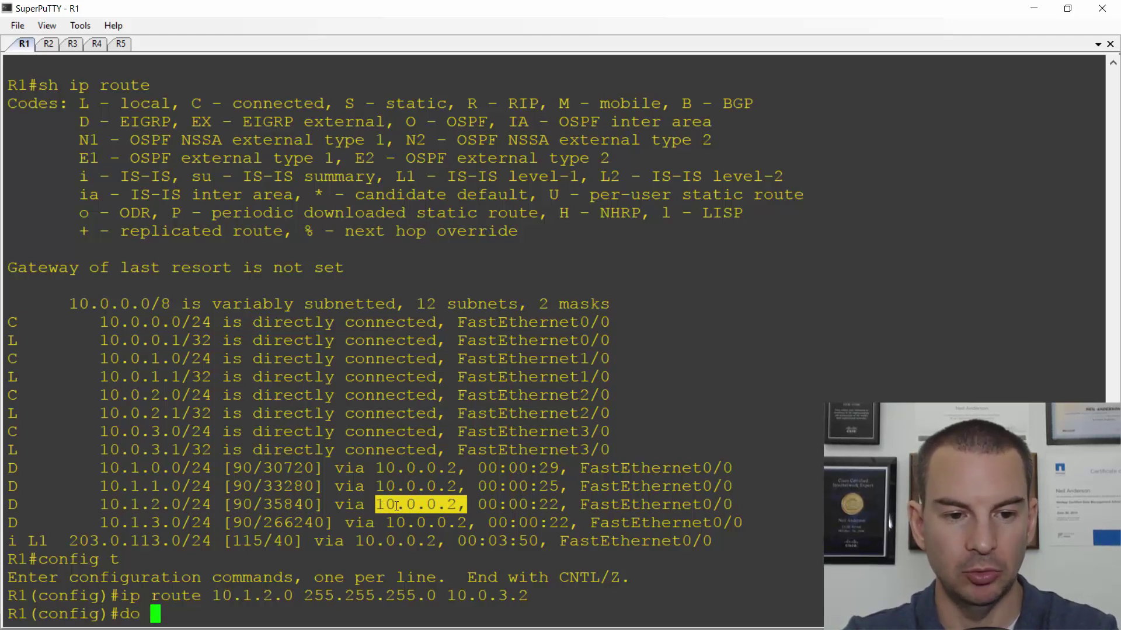
text(sh ip route)
key(Return)
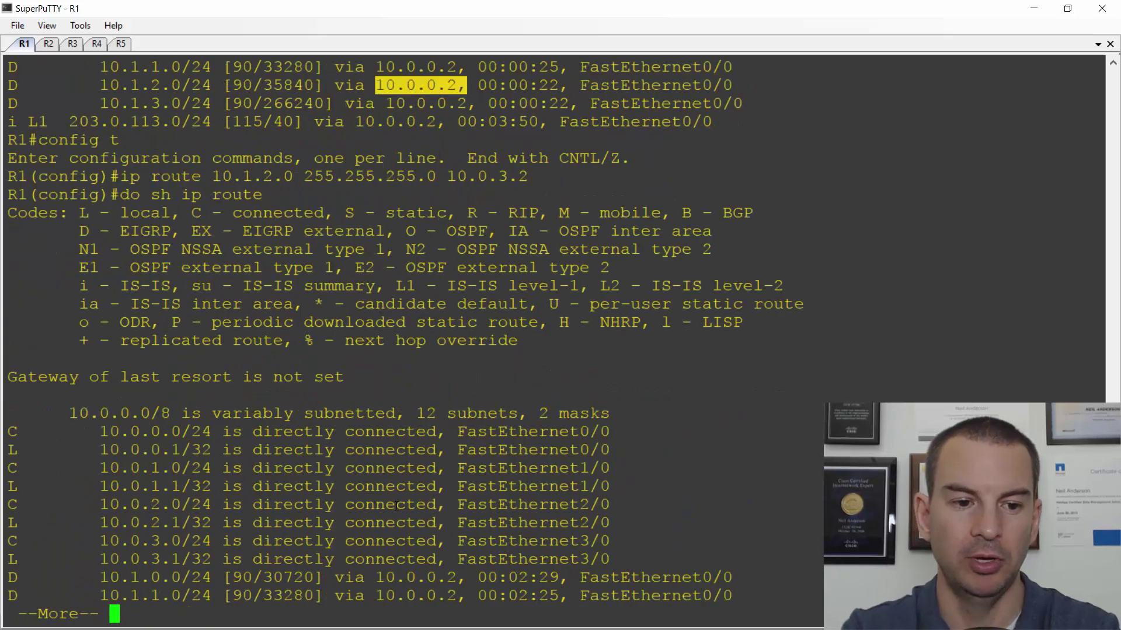
key(space)
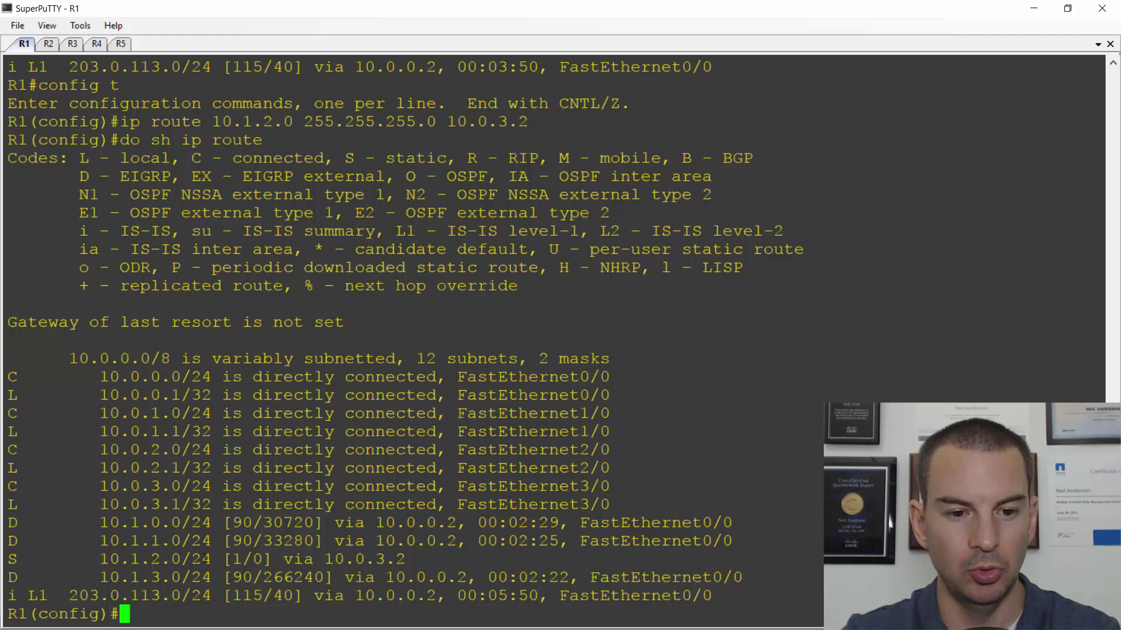
drag(212, 560, 99, 560)
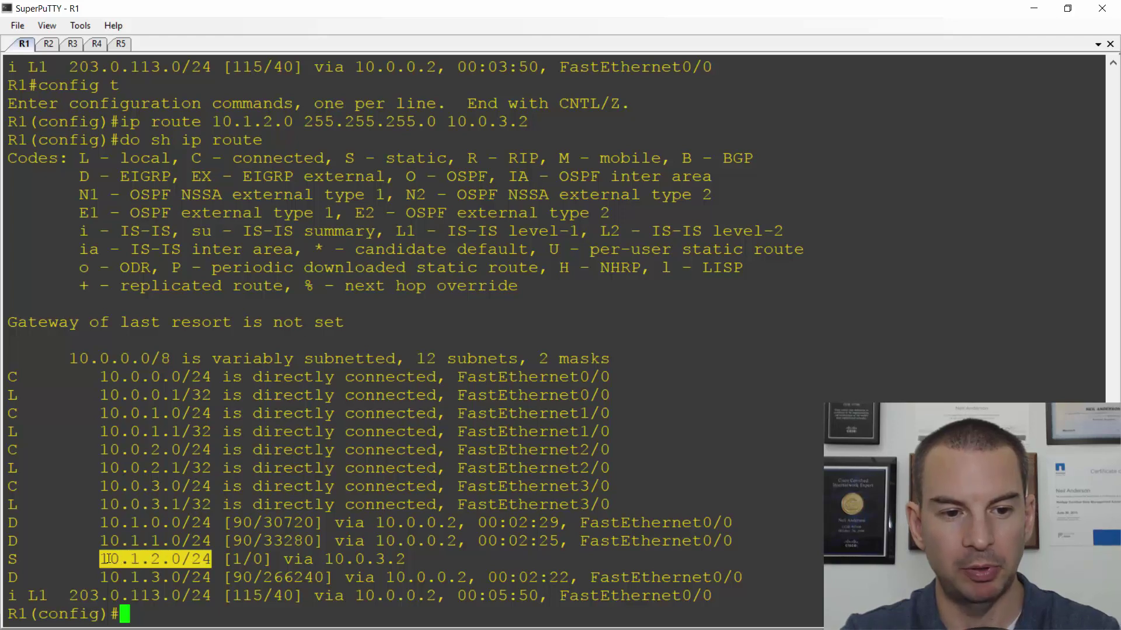
click(20, 562)
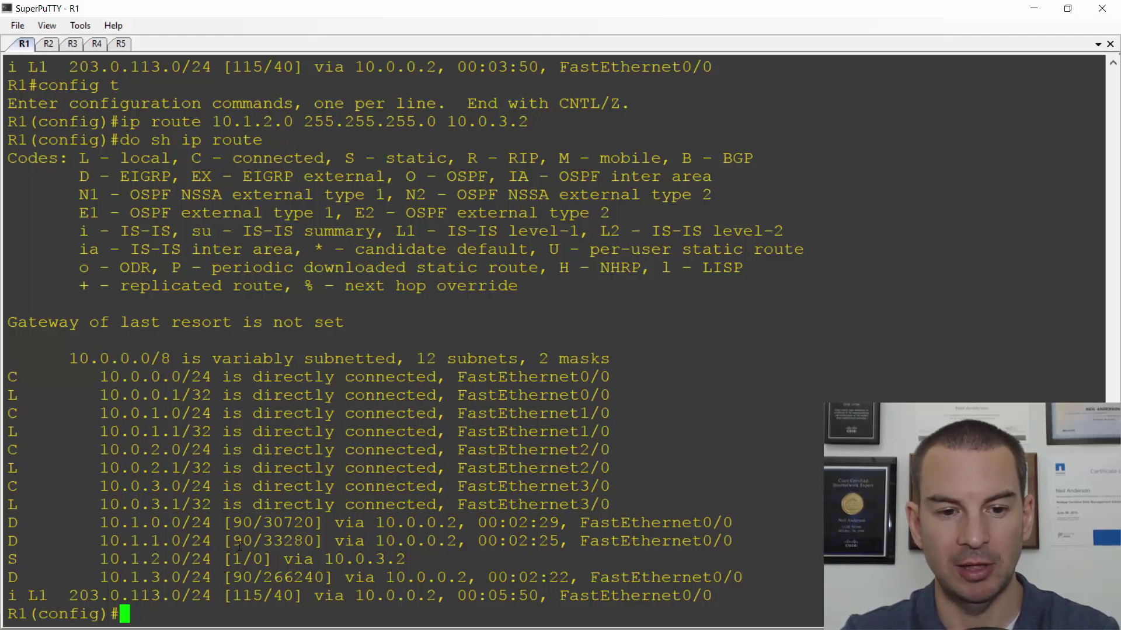
drag(244, 559, 238, 559)
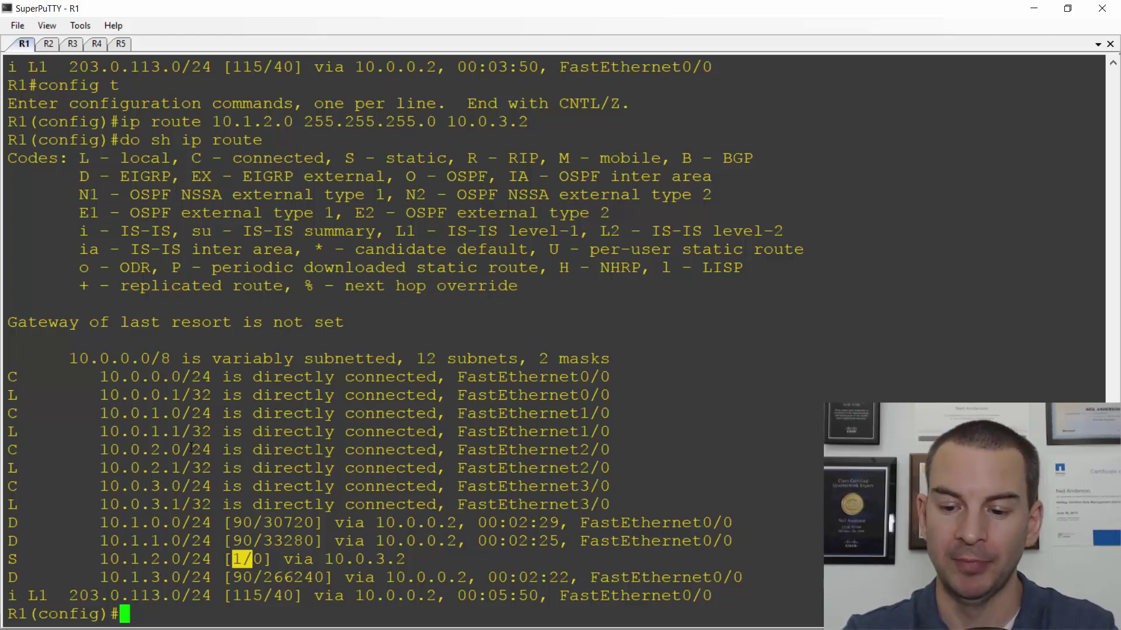
Remove the existing static route to 10.1.2.0/24 via 10.0.3.2 with 'no'
key(Up)
key(Up)
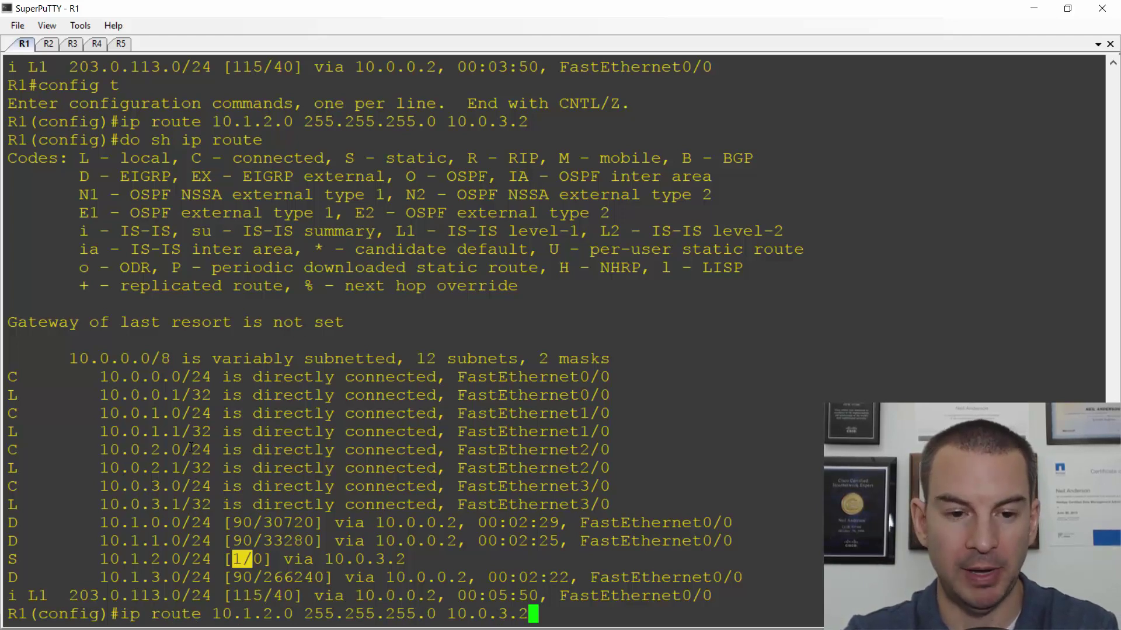
key(ctrl+a)
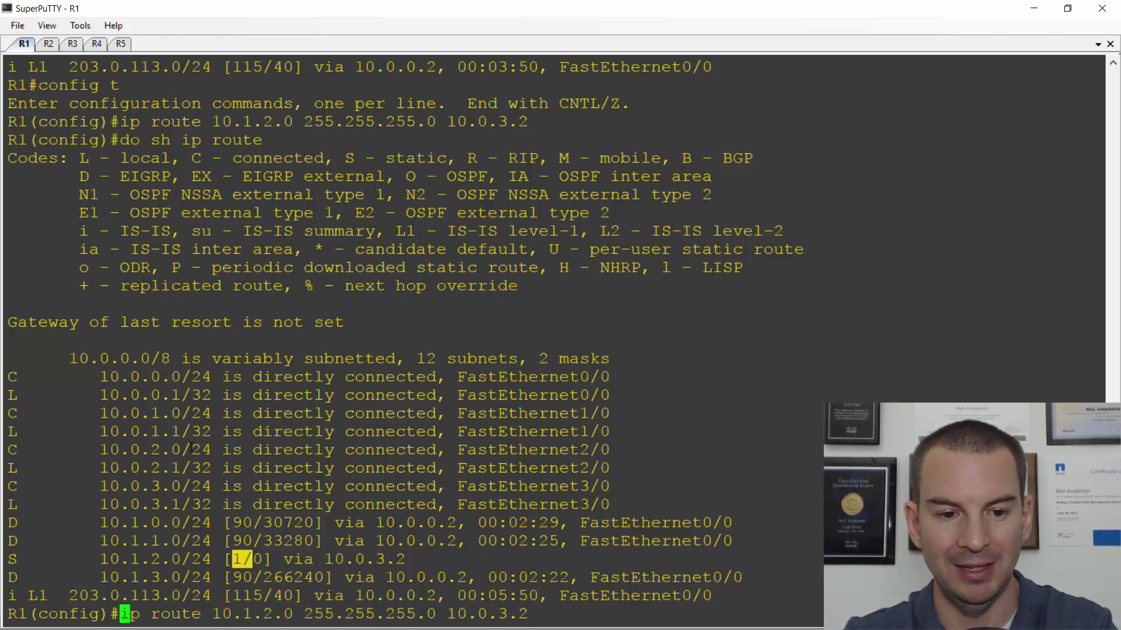
text(no)
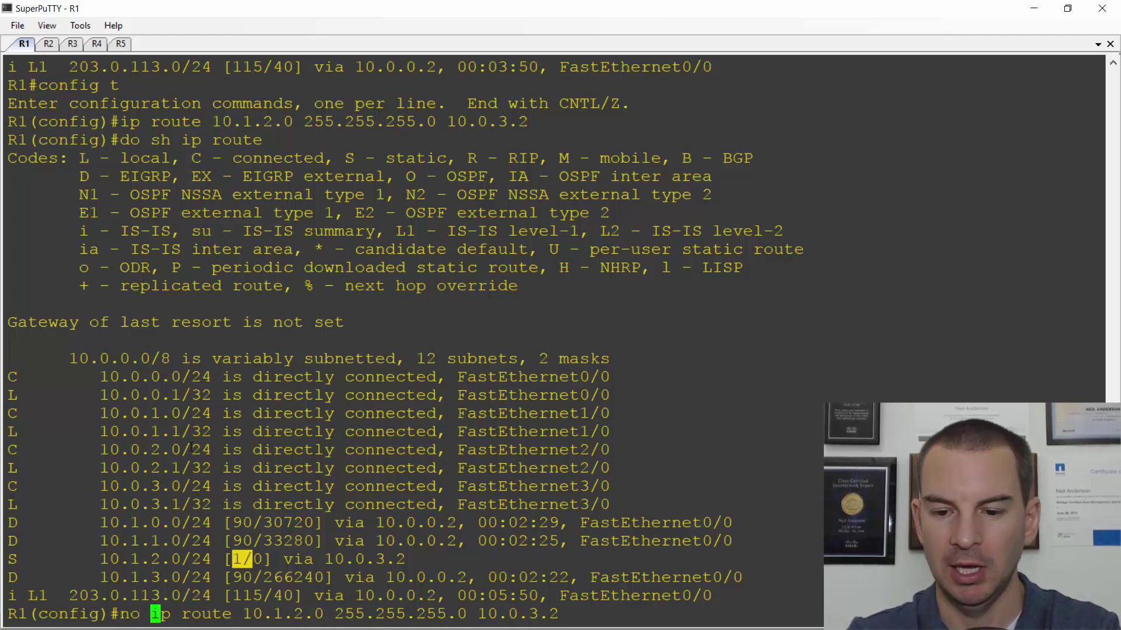
key(Return)
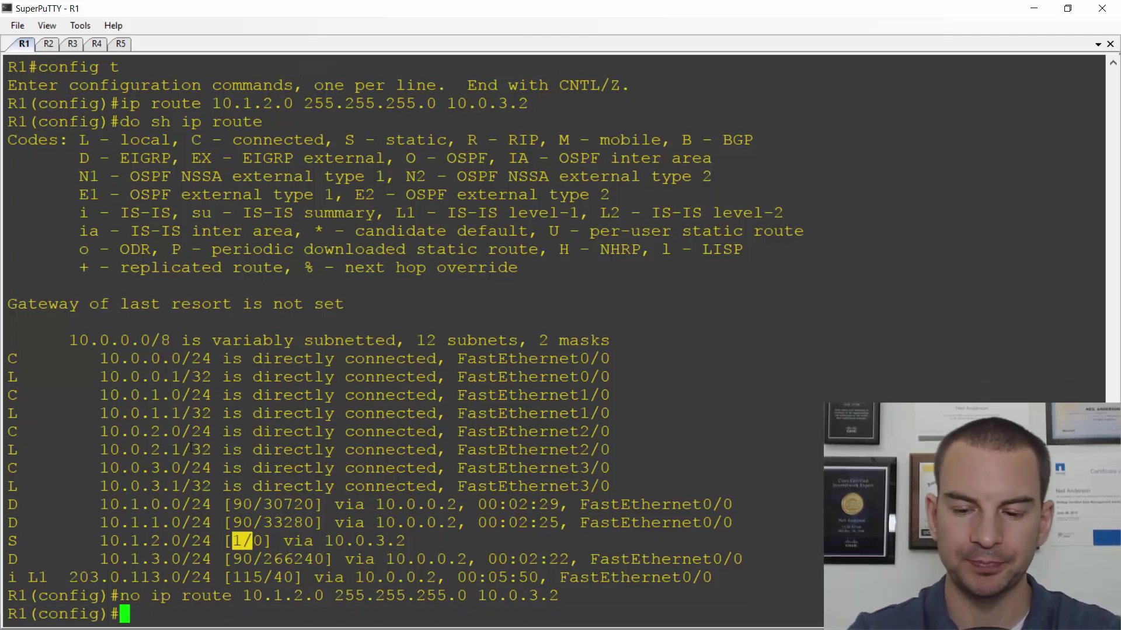
Re-add the static route via 10.0.3.2 with administrative distance 95 and exit configuration mode
key(Up)
key(Up)
key(Up)
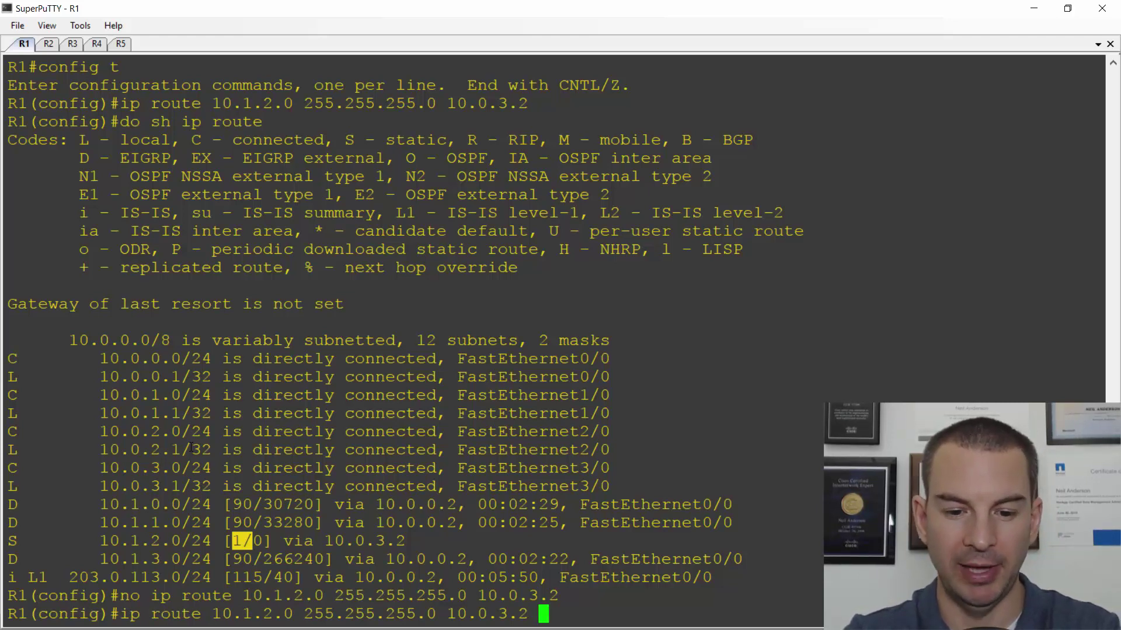
text(95)
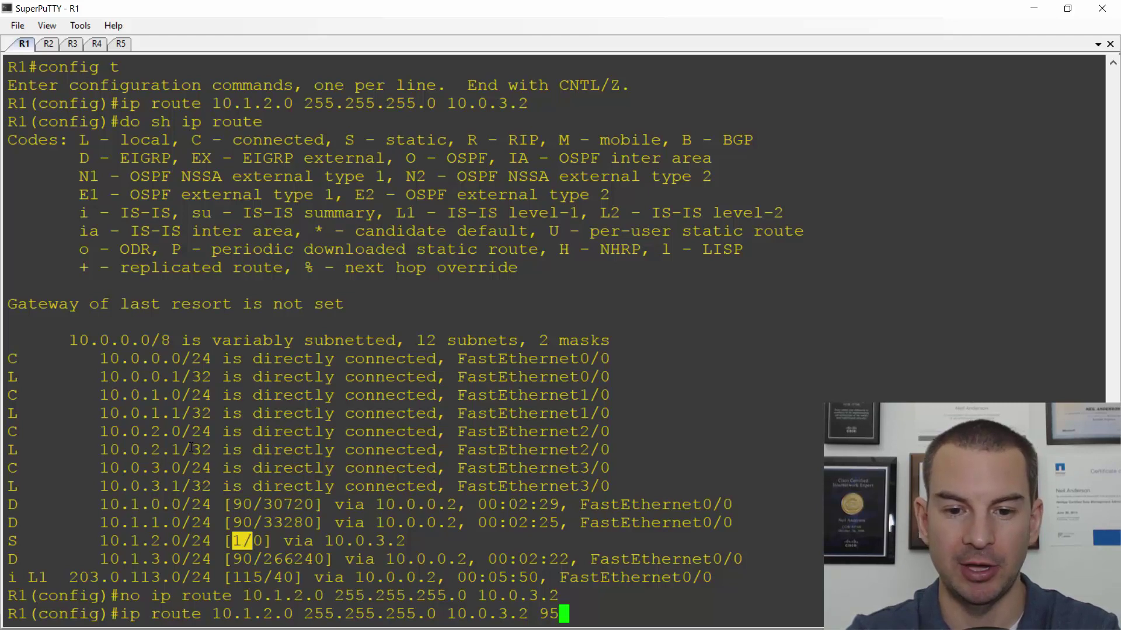
key(Return)
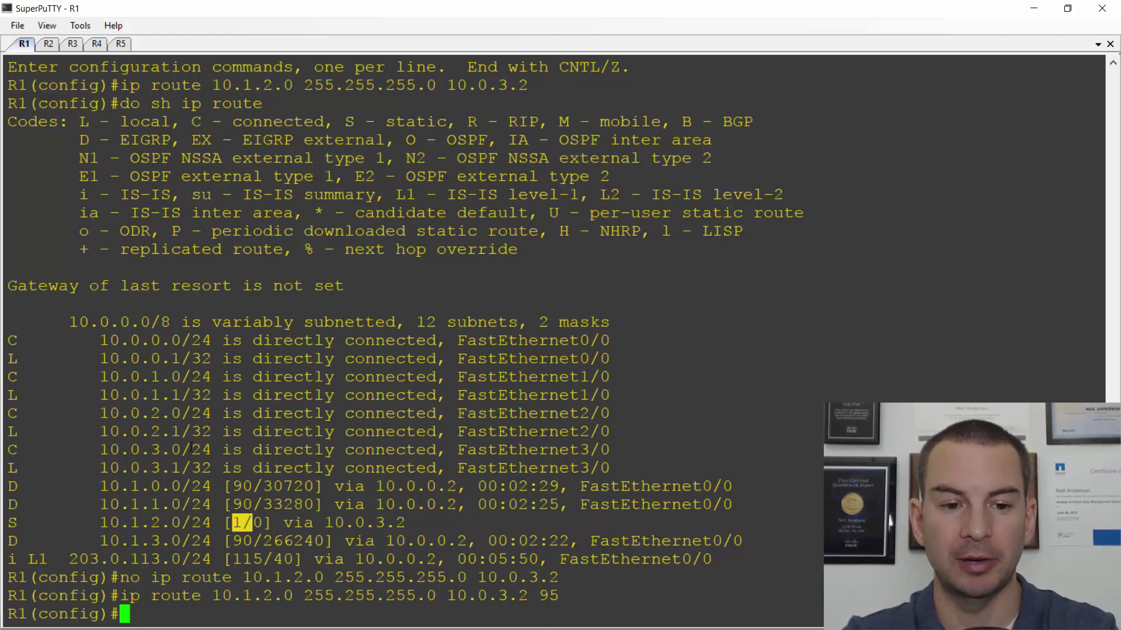
text(end)
key(Return)
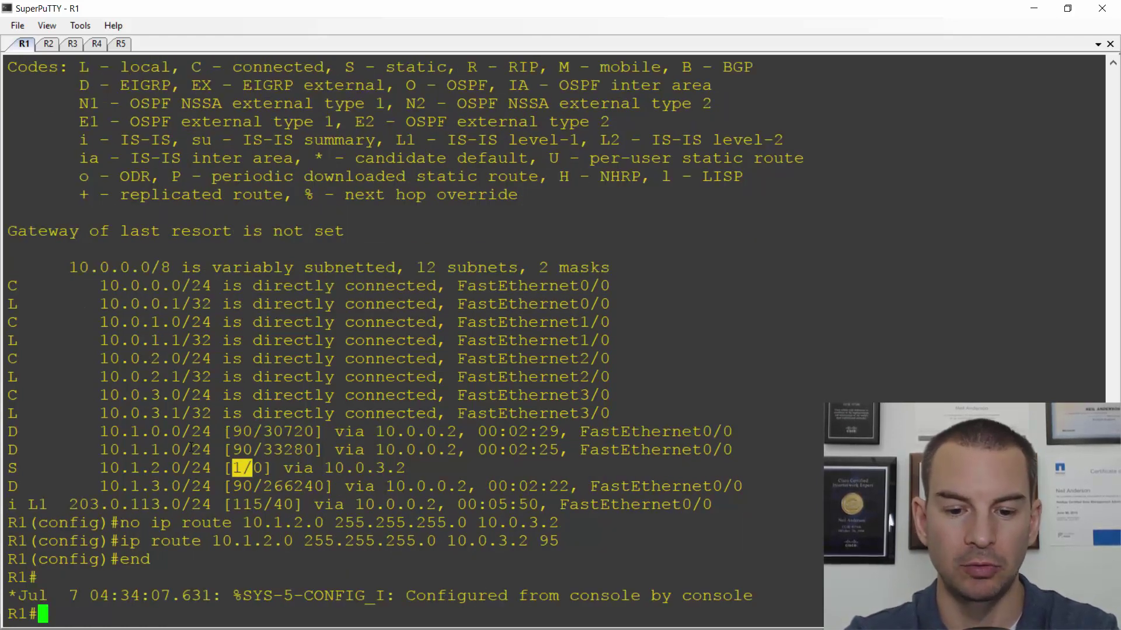
Show R1's full routing table and highlight 10.1.2.0/24 as EIGRP [90/35840] via 10.0.0.2
text(sh ip route)
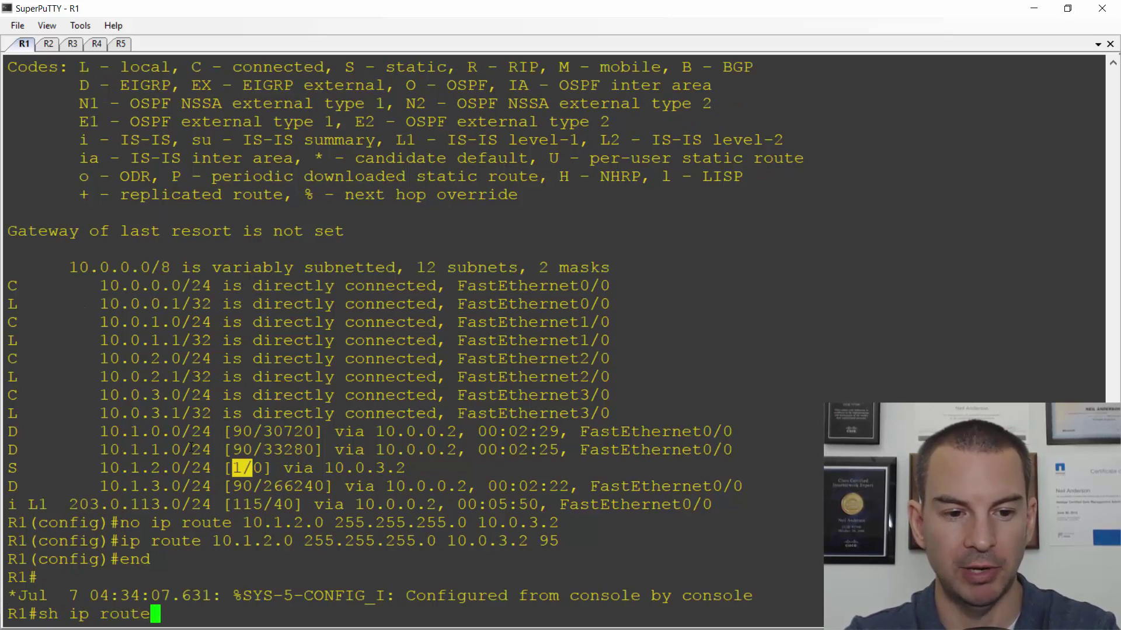
key(Return)
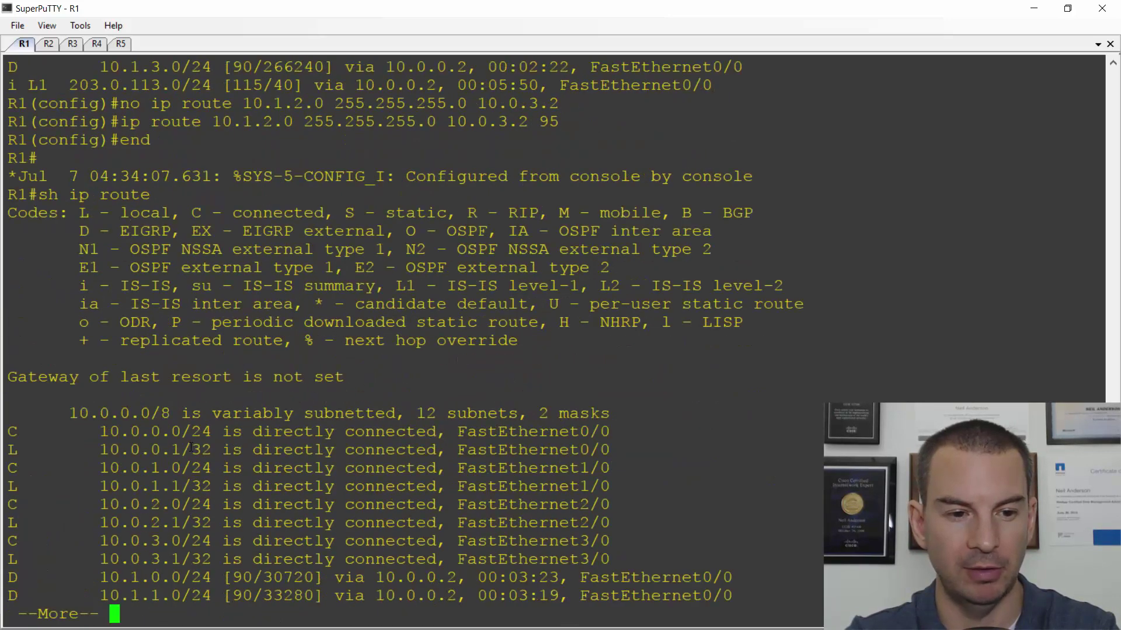
key(space)
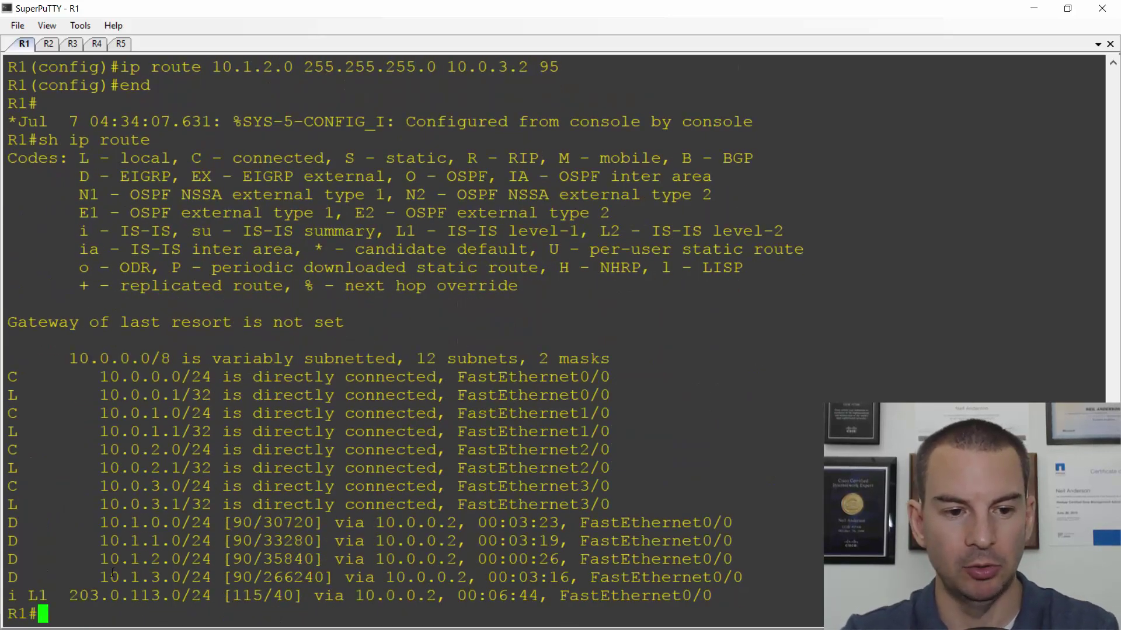
drag(199, 559, 8, 561)
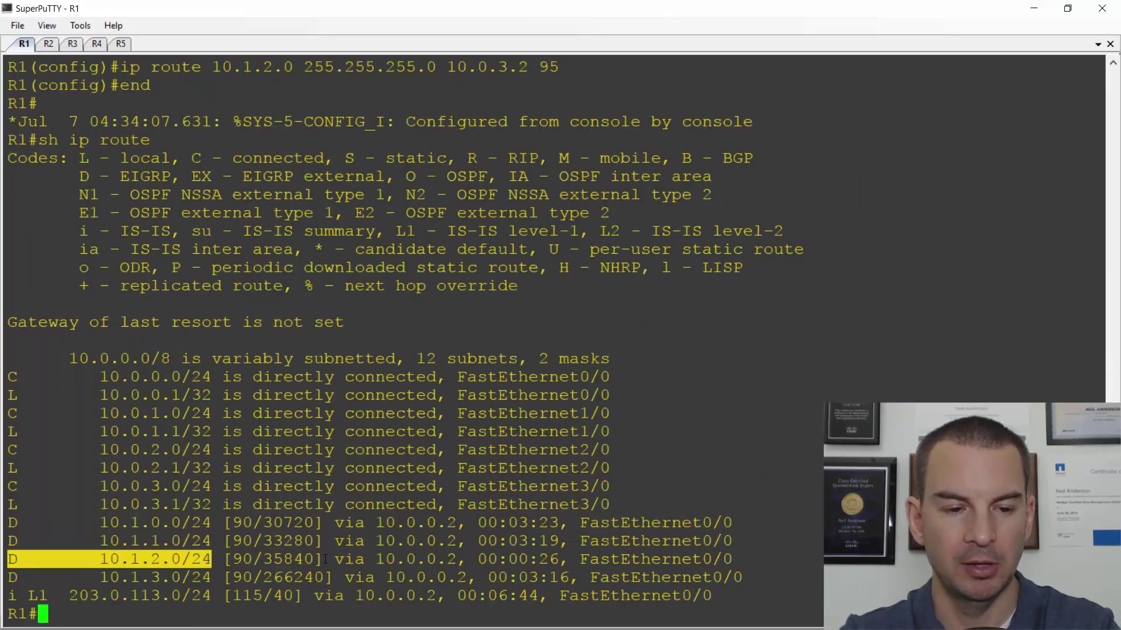
Administratively shut down FastEthernet0/0 on R1 and return to privileged mode
text(config t)
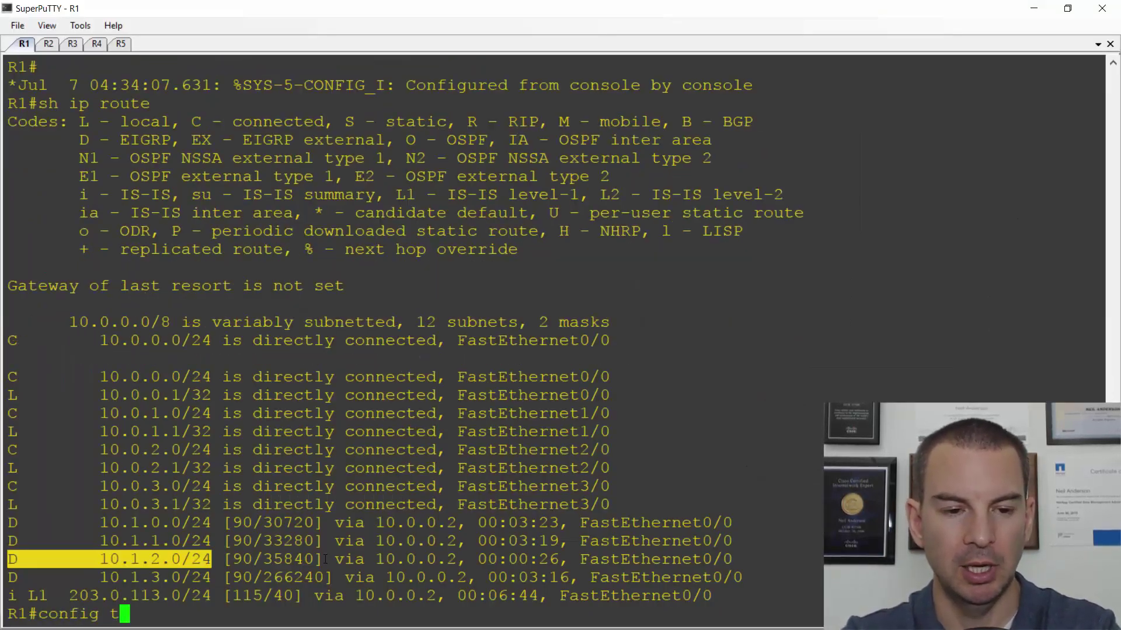
key(Return)
text(int f0/0)
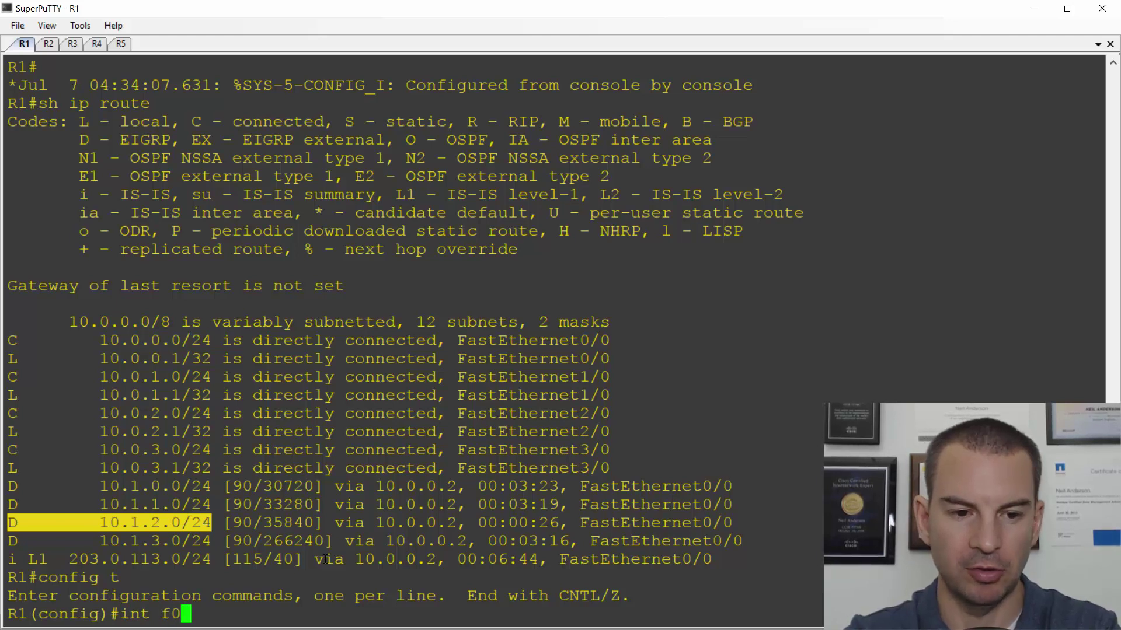
key(Return)
text(shut)
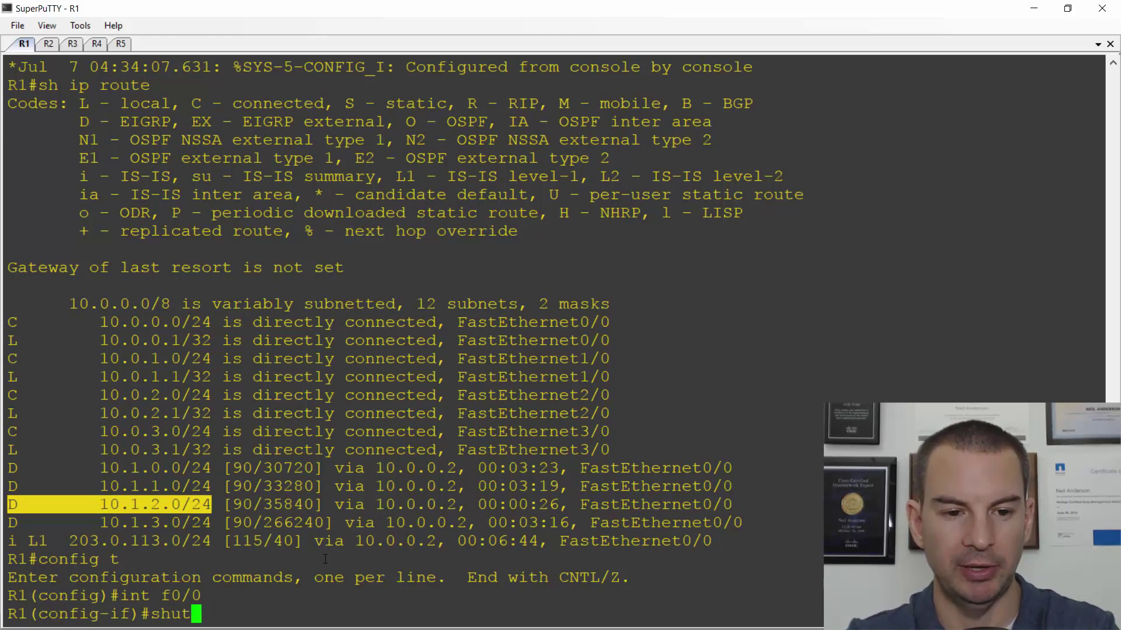
key(Return)
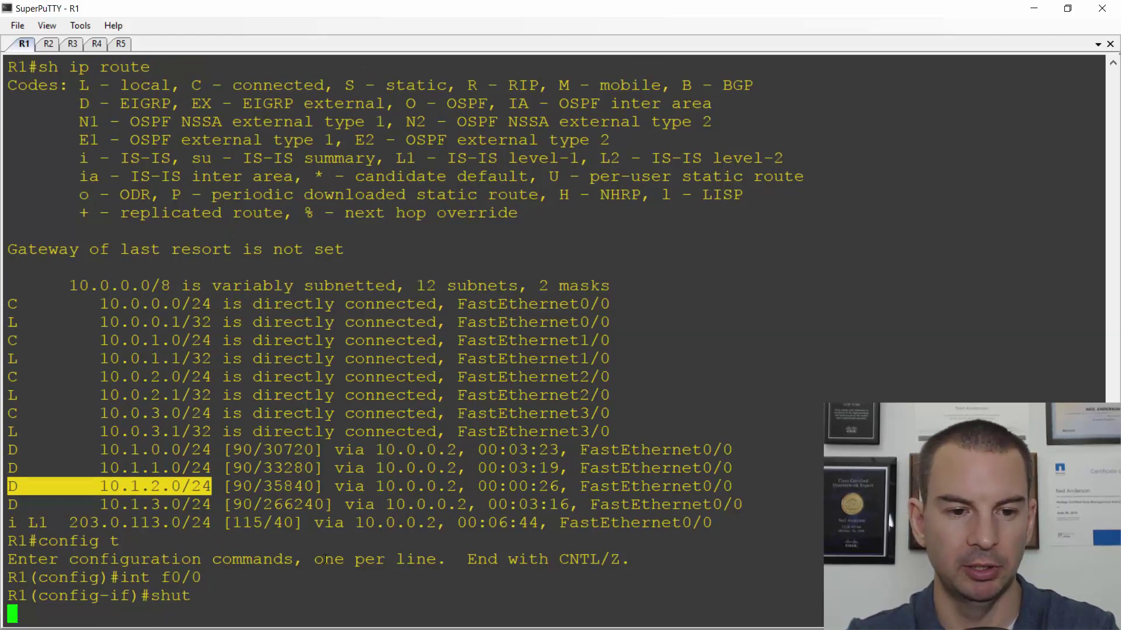
text(end)
key(Return)
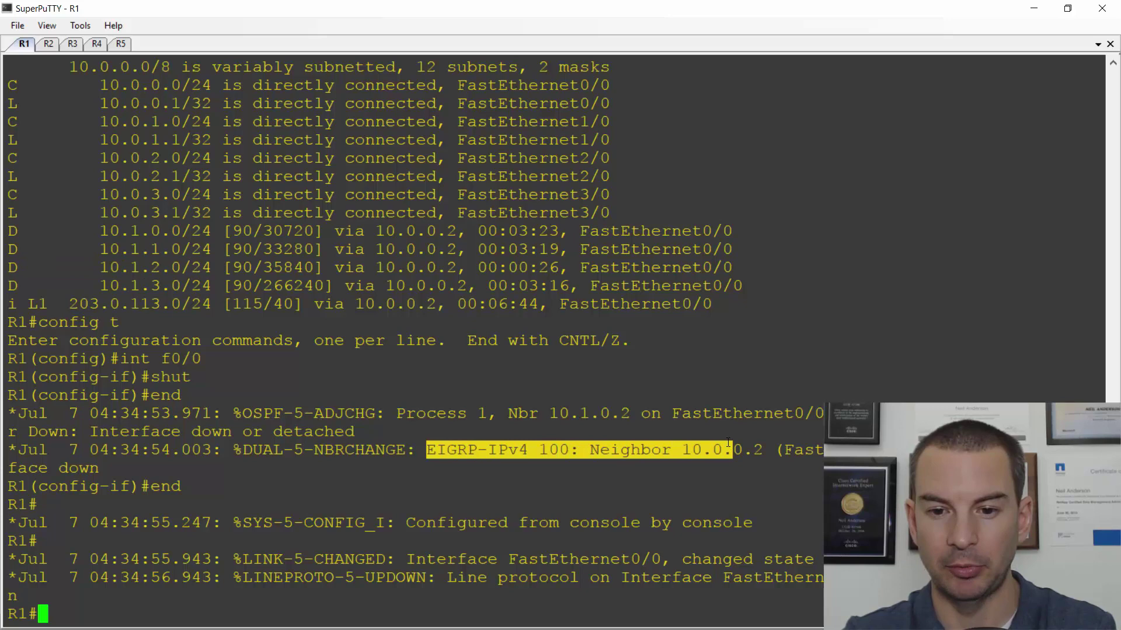
Show the routing table and highlight the floating static 10.1.2.0/24 [95/0] via 10.0.3.2
text(sh ip route)
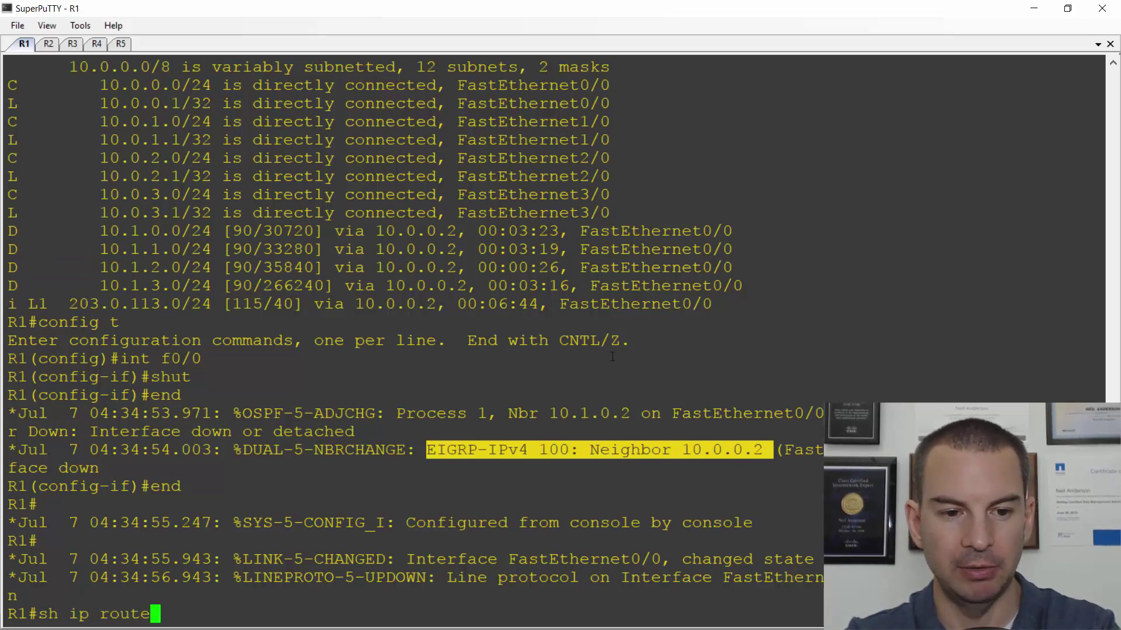
key(Return)
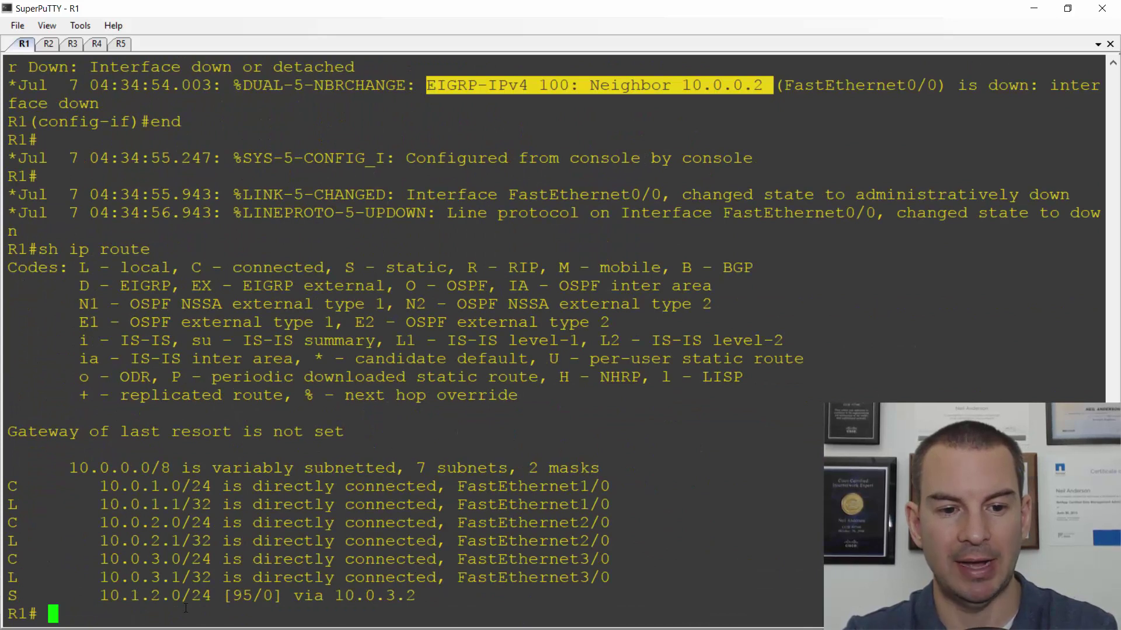
drag(211, 595, 13, 596)
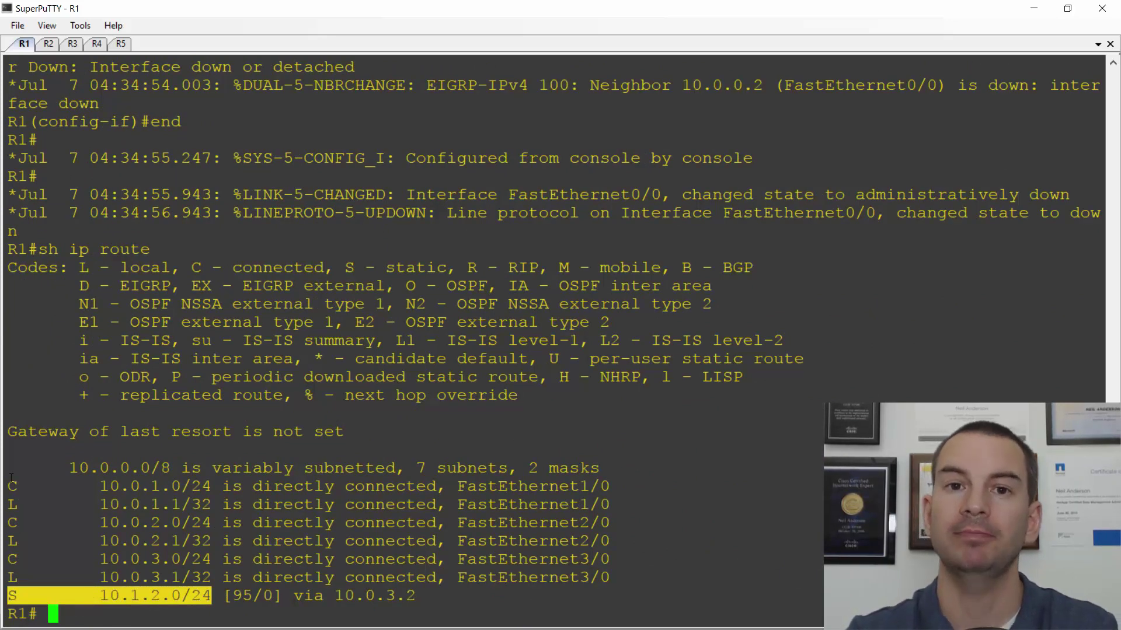